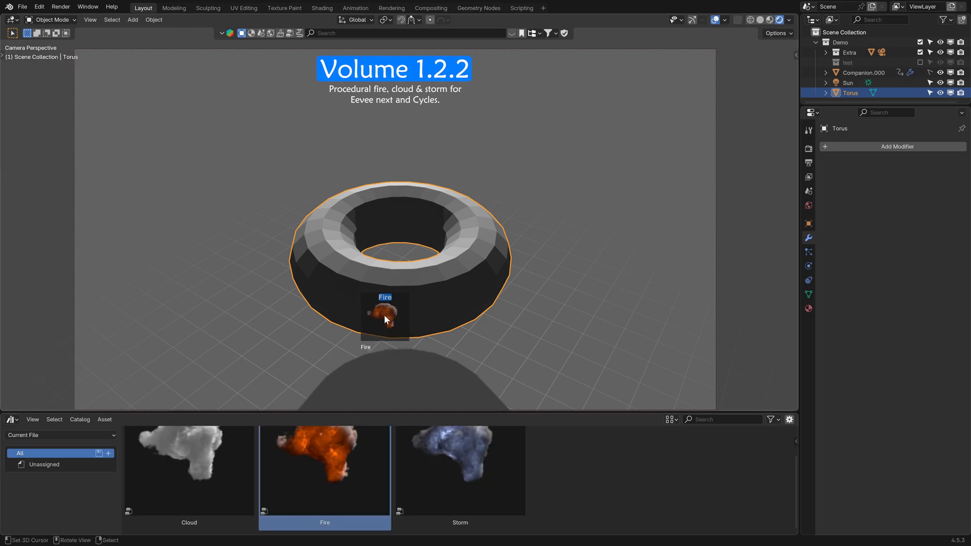
# - Apply the Fire asset to the torus and play the animation
pyautogui.moveTo(352, 275); pyautogui.dragTo(342, 262)
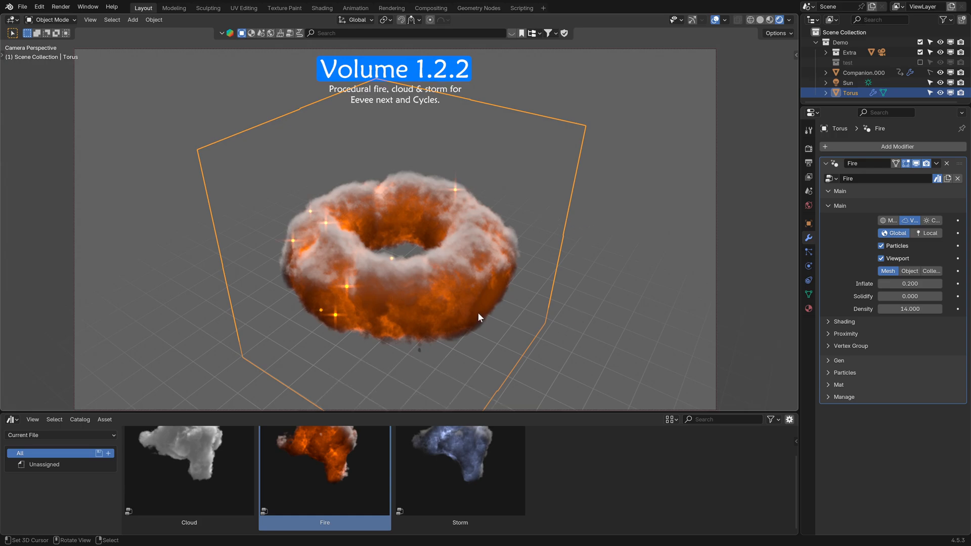
pyautogui.press('space')
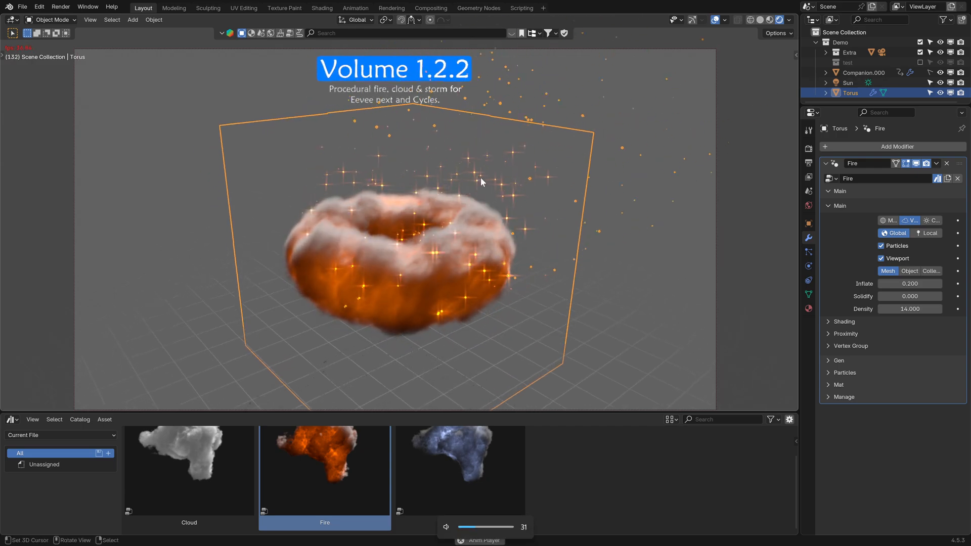
# - Compare the fire with its particles off and on during playback, leaving them on, and stop the animation
pyautogui.click(881, 245)
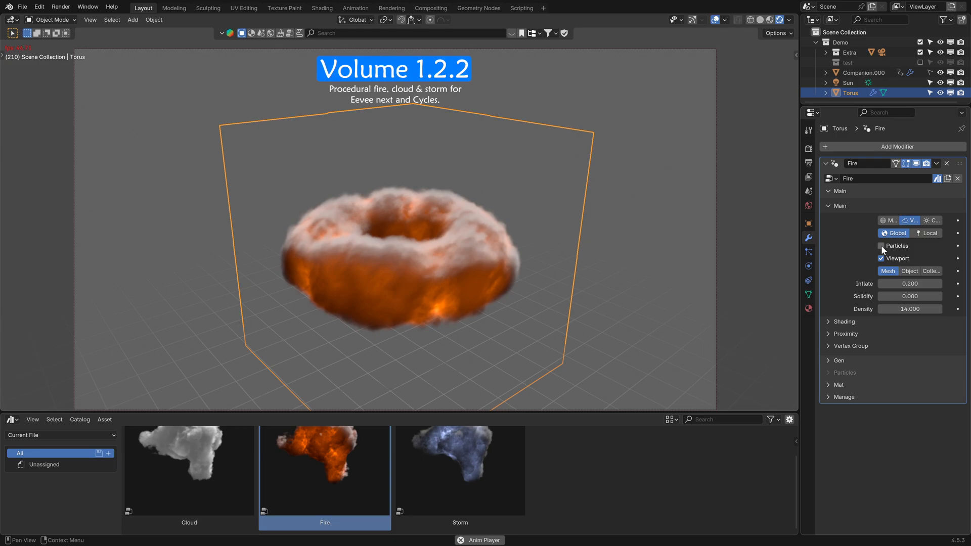
pyautogui.click(881, 245)
pyautogui.click(882, 246)
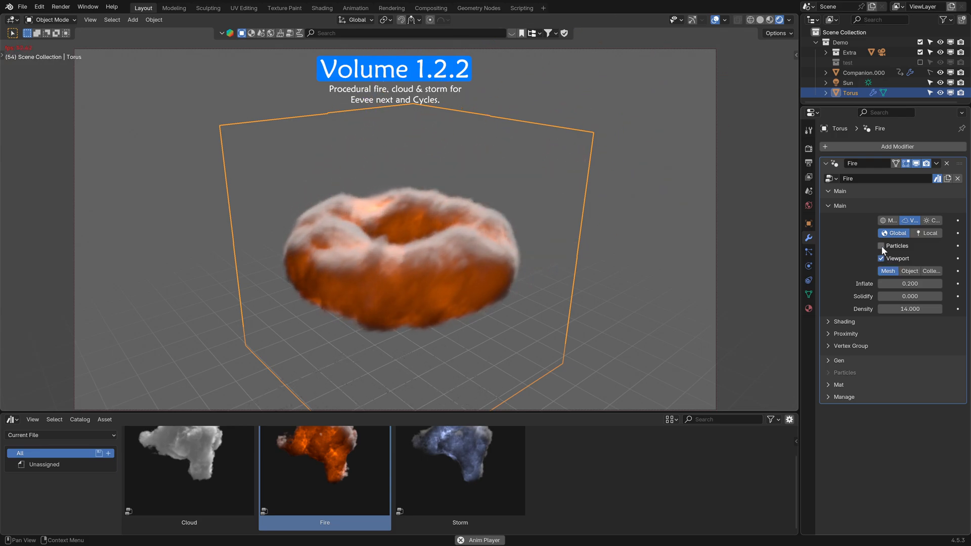
pyautogui.click(881, 245)
pyautogui.press('space')
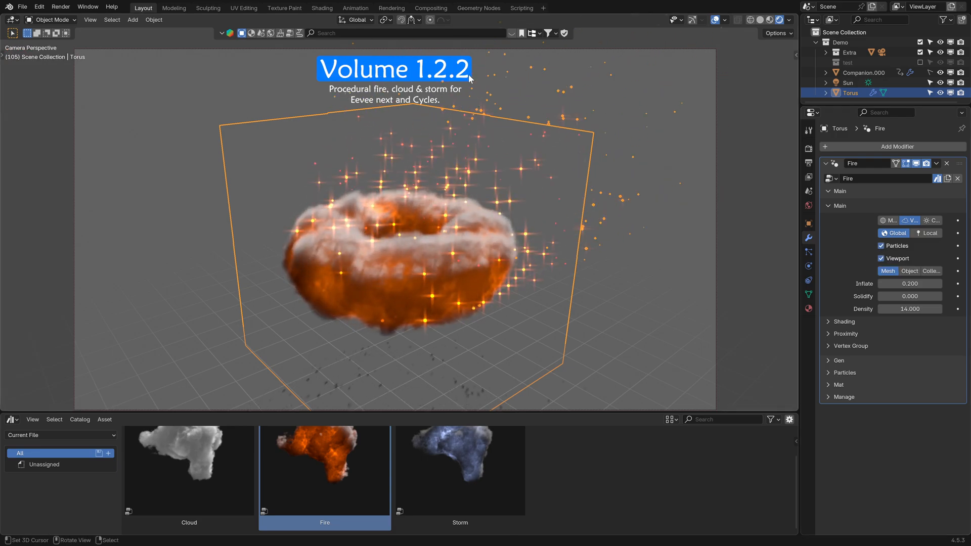
# - Check the Glare node setup in the compositor and set the viewport shading's compositor option to Disabled
pyautogui.click(430, 9)
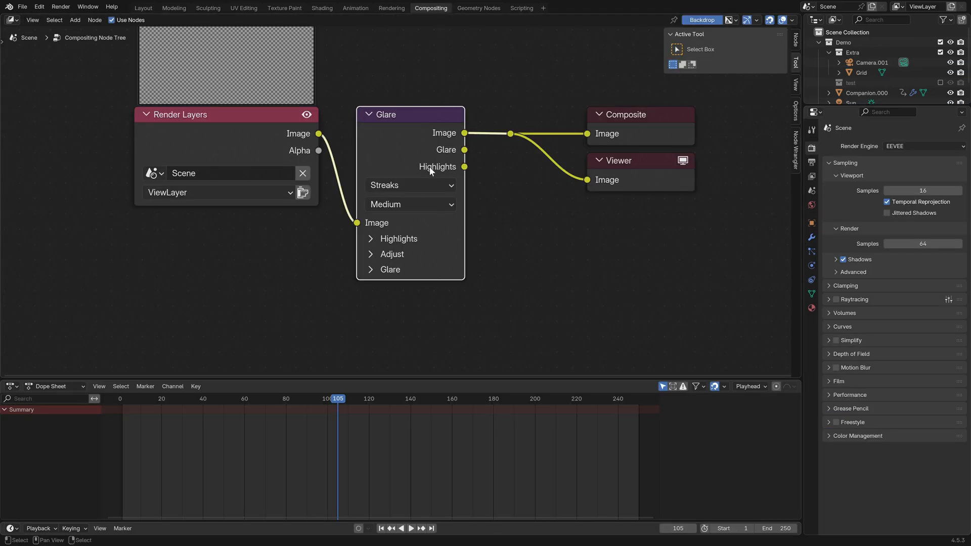
pyautogui.moveTo(392, 168); pyautogui.dragTo(400, 227, button='middle')
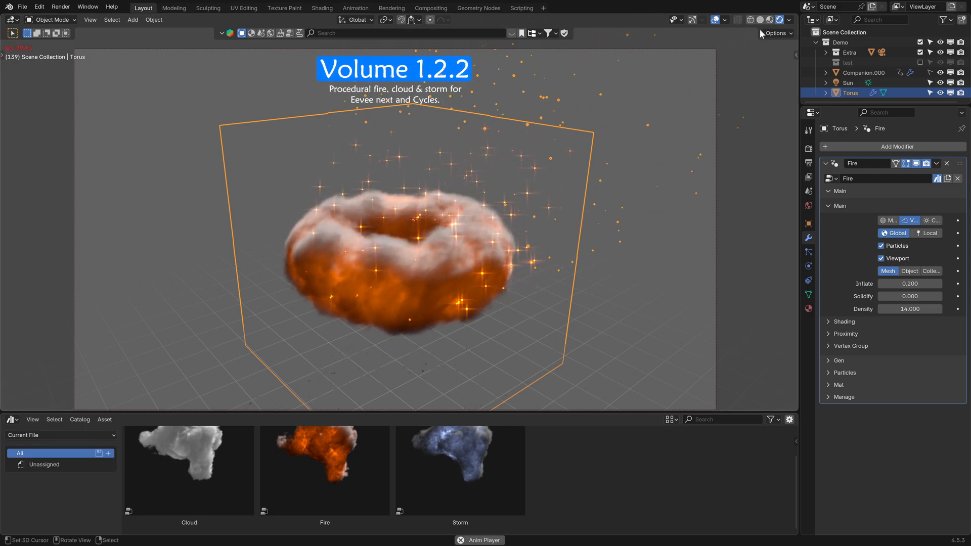
pyautogui.click(788, 20)
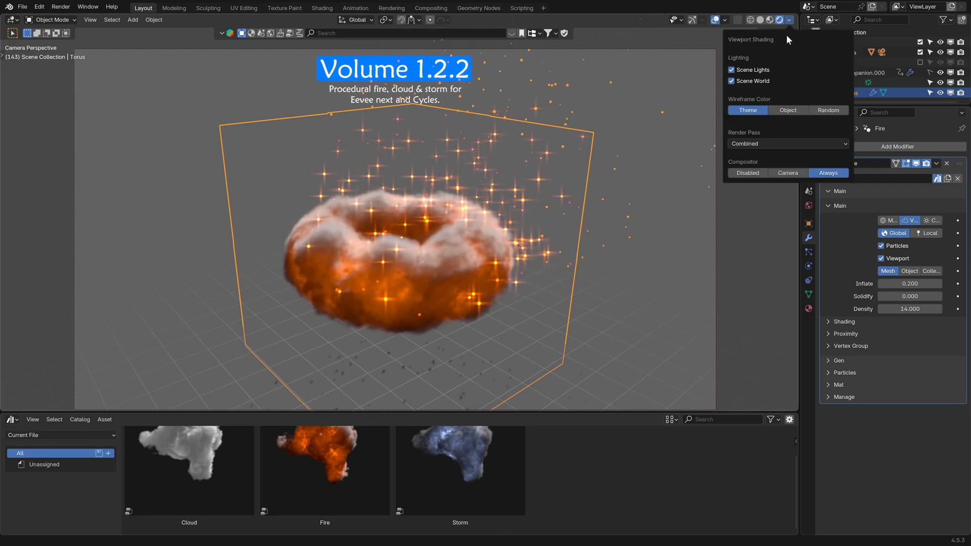
pyautogui.click(747, 173)
# - Show the Fire modifier's Gen settings and play the animation to examine the wind direction
pyautogui.moveTo(413, 271); pyautogui.dragTo(493, 187, button='middle')
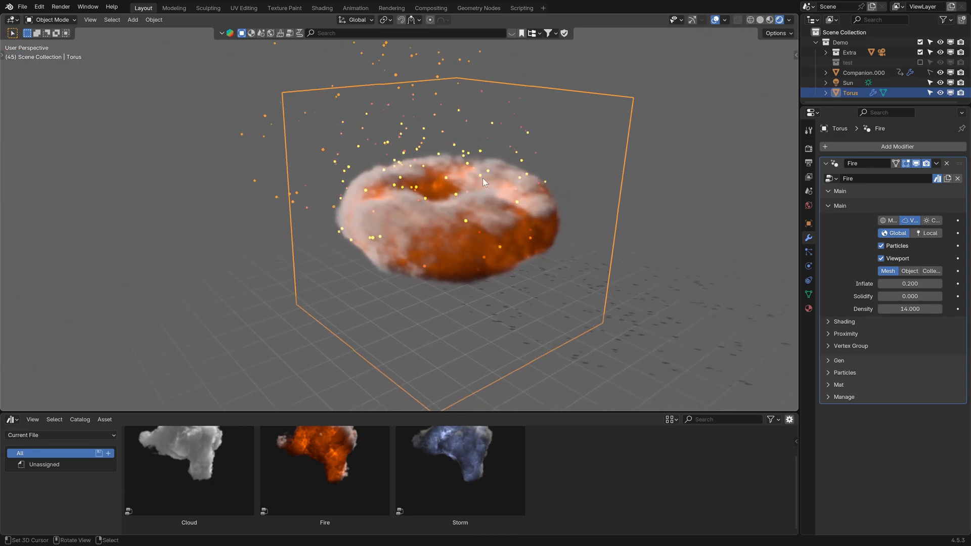
pyautogui.click(831, 206)
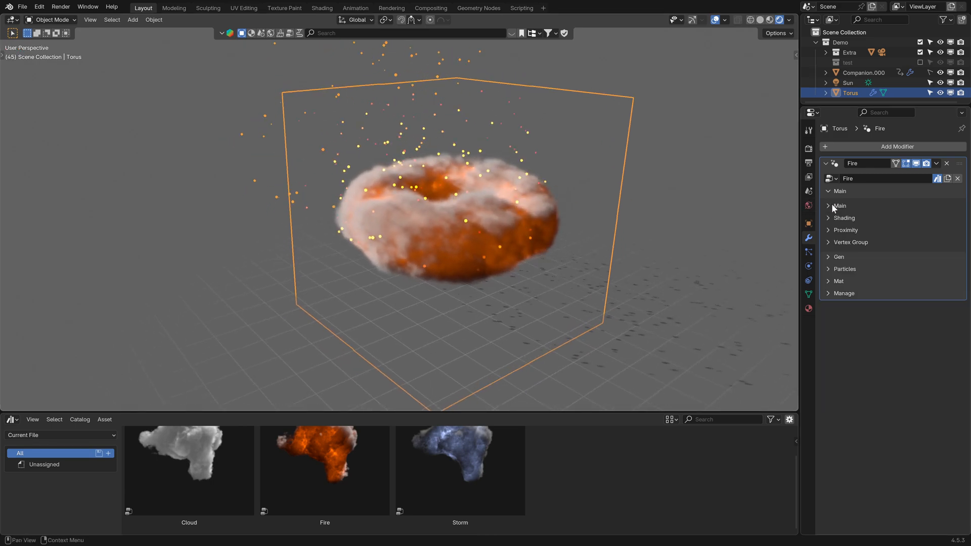
pyautogui.click(837, 258)
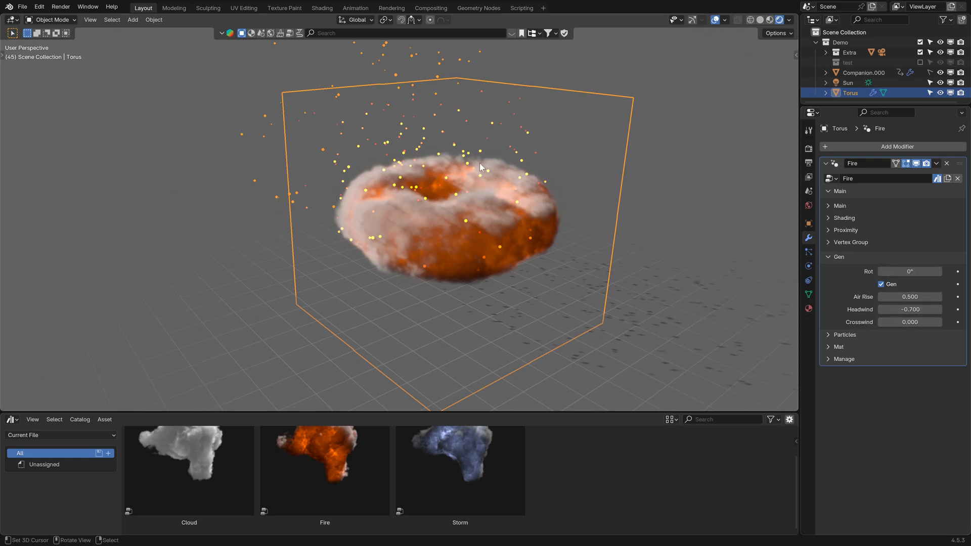
pyautogui.moveTo(463, 152); pyautogui.dragTo(358, 153, button='middle')
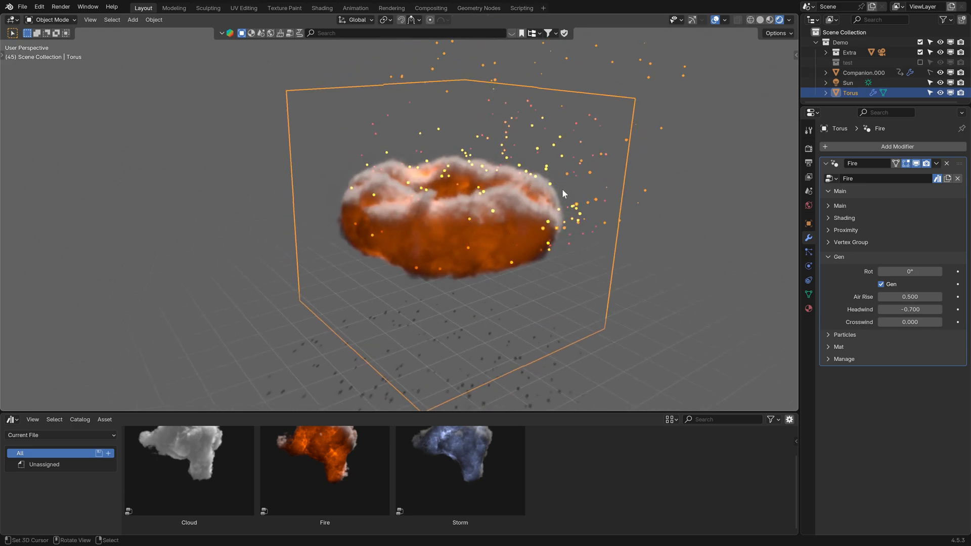
pyautogui.scroll(-1, 449, 197)
pyautogui.press('space')
pyautogui.moveTo(469, 207); pyautogui.dragTo(502, 227, button='middle')
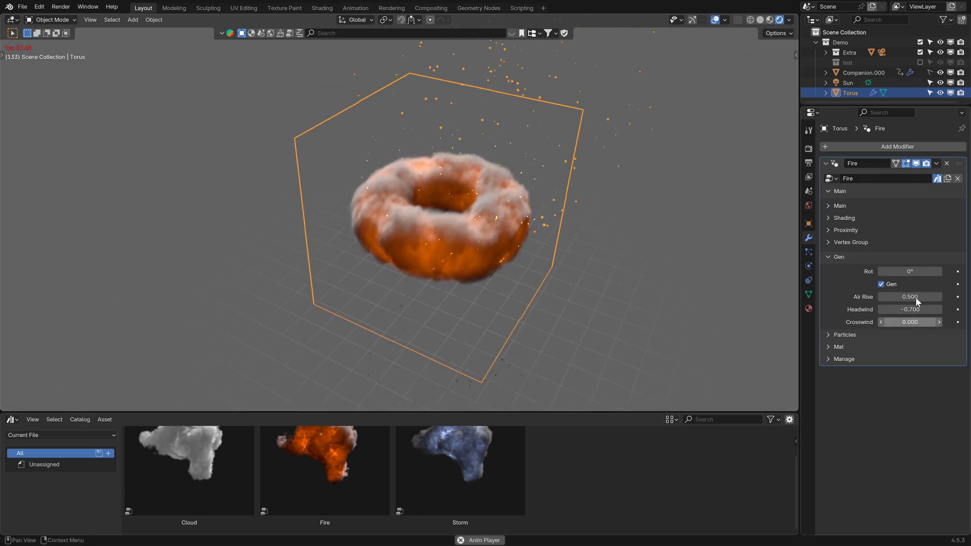
# - Set the Gen rotation of the Fire modifier to 90°
pyautogui.click(910, 272)
pyautogui.write('90')
pyautogui.press('Return')
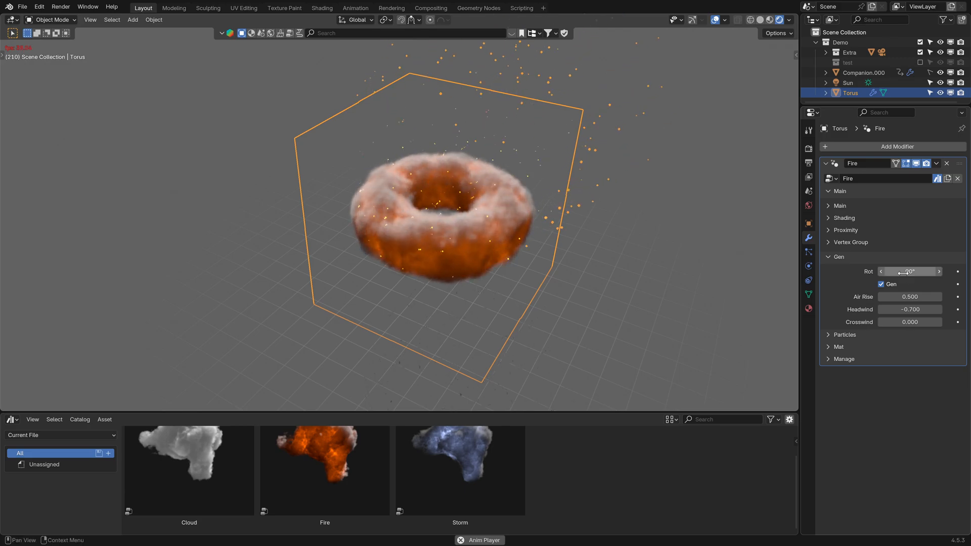
# - Turn off the selected-object outline in the viewport and test moving the torus during playback, cancelling each move
pyautogui.moveTo(550, 229); pyautogui.dragTo(584, 214, button='middle')
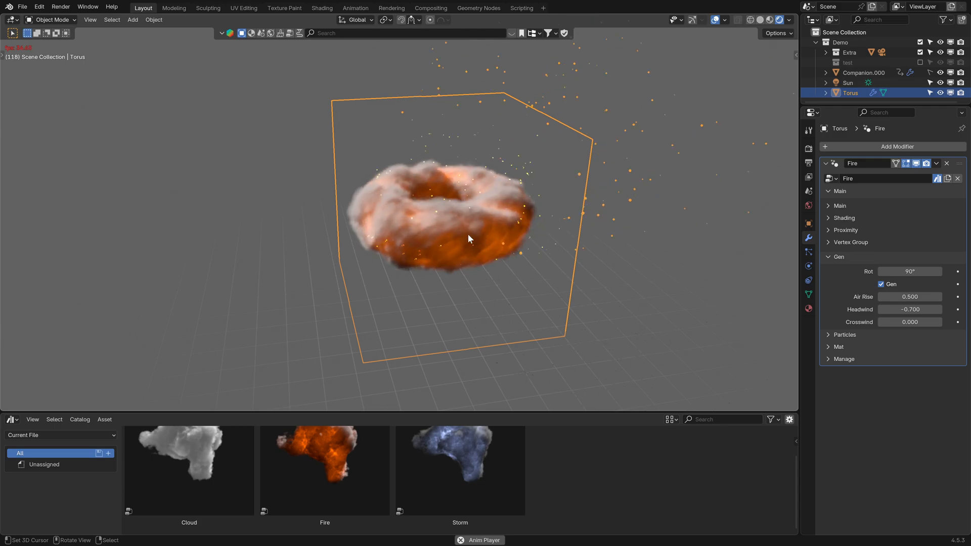
pyautogui.press('g')
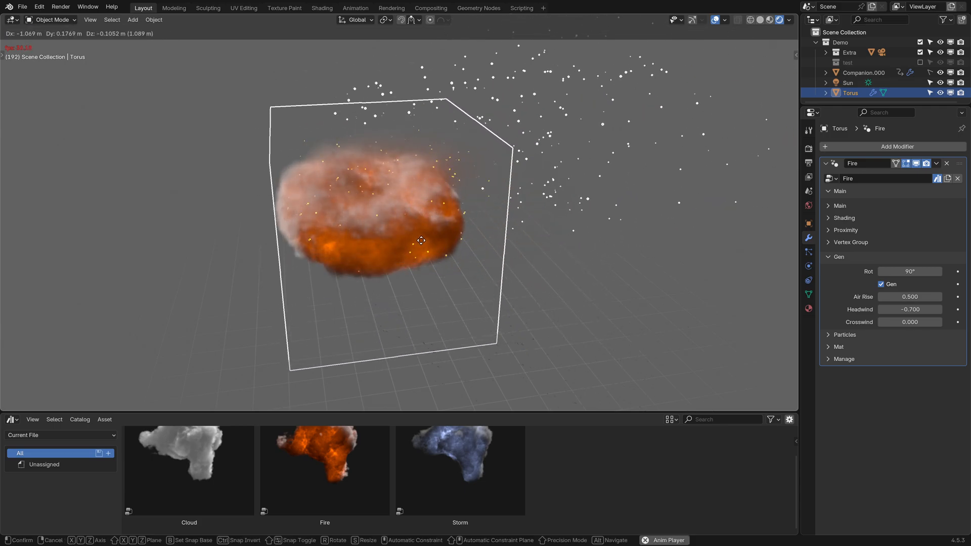
pyautogui.rightClick(526, 202)
pyautogui.click(725, 20)
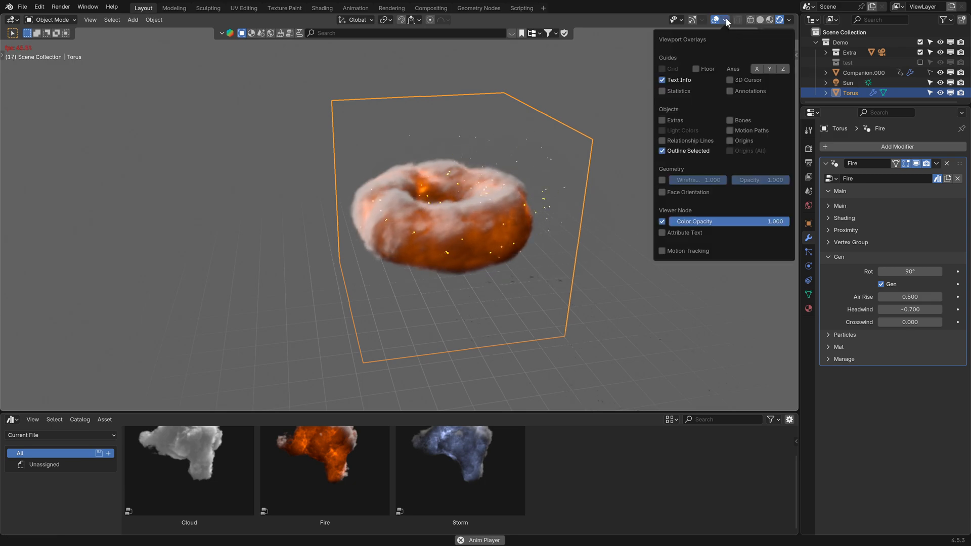
pyautogui.click(663, 153)
pyautogui.press('g')
pyautogui.rightClick(469, 212)
pyautogui.press('space')
# - Open the Fire modifier's main particle settings and set the particle Scale to 0.380
pyautogui.moveTo(548, 205); pyautogui.dragTo(544, 249, button='middle')
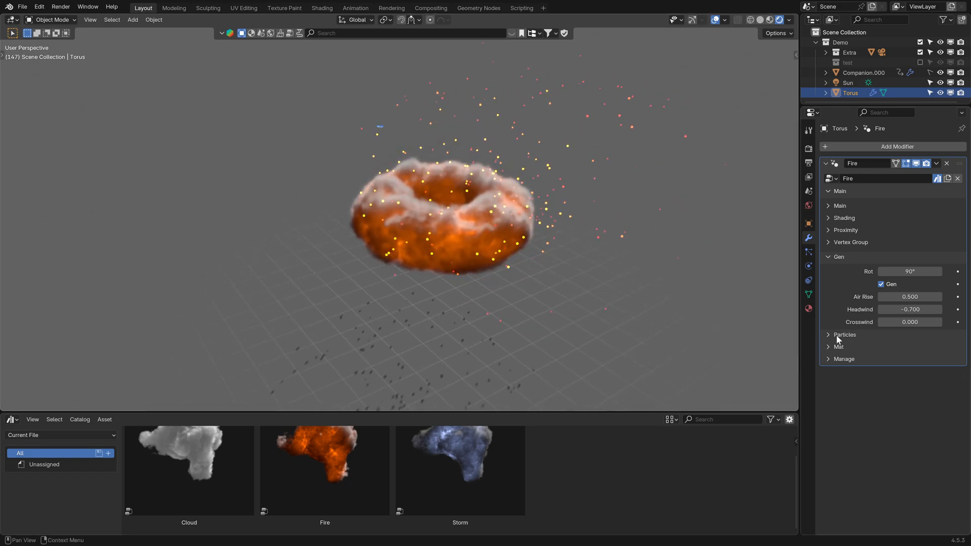
pyautogui.click(828, 257)
pyautogui.click(831, 268)
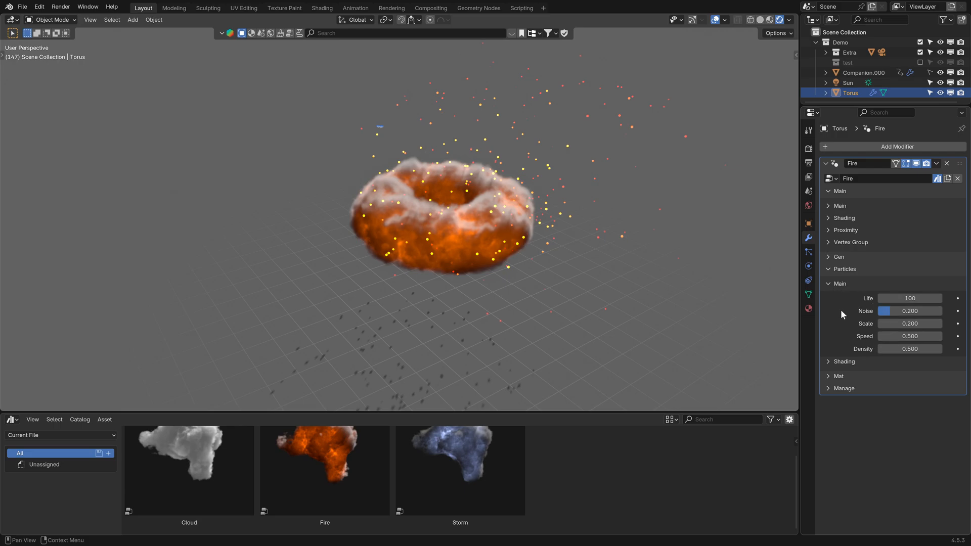
pyautogui.scroll(2, 423, 183)
pyautogui.moveTo(425, 184); pyautogui.dragTo(676, 245, button='middle')
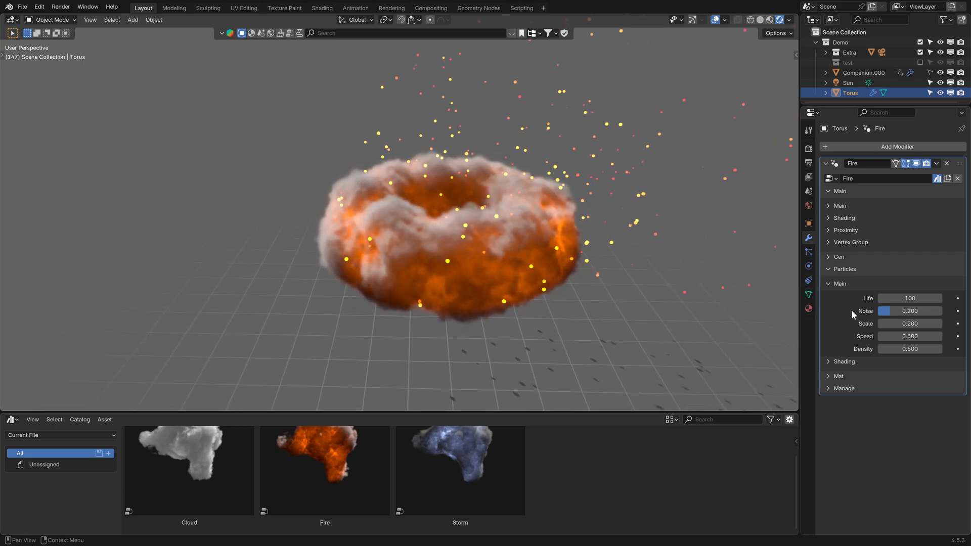
pyautogui.moveTo(908, 326)
pyautogui.mouseDown()
pyautogui.moveTo(951, 326)
pyautogui.moveTo(923, 326)
pyautogui.mouseUp()
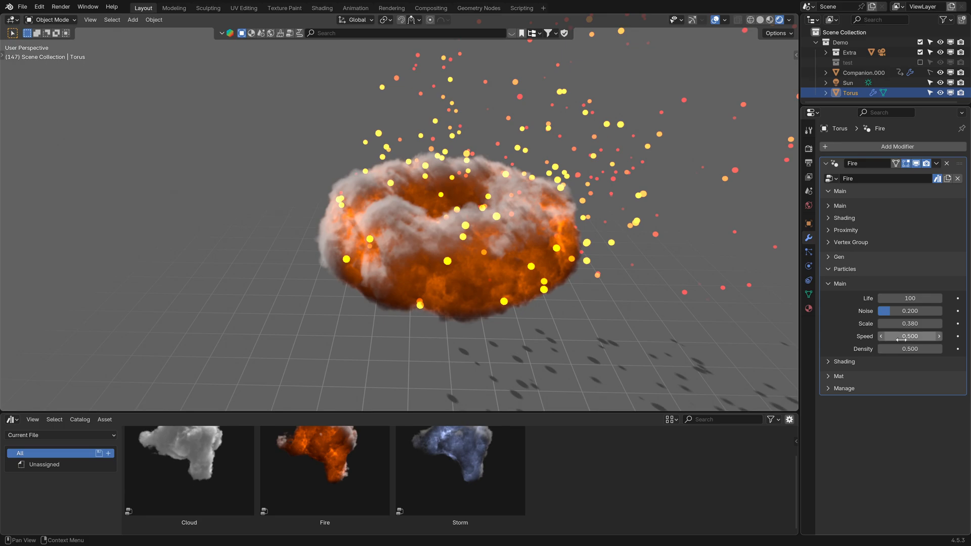
pyautogui.scroll(-1, 566, 230)
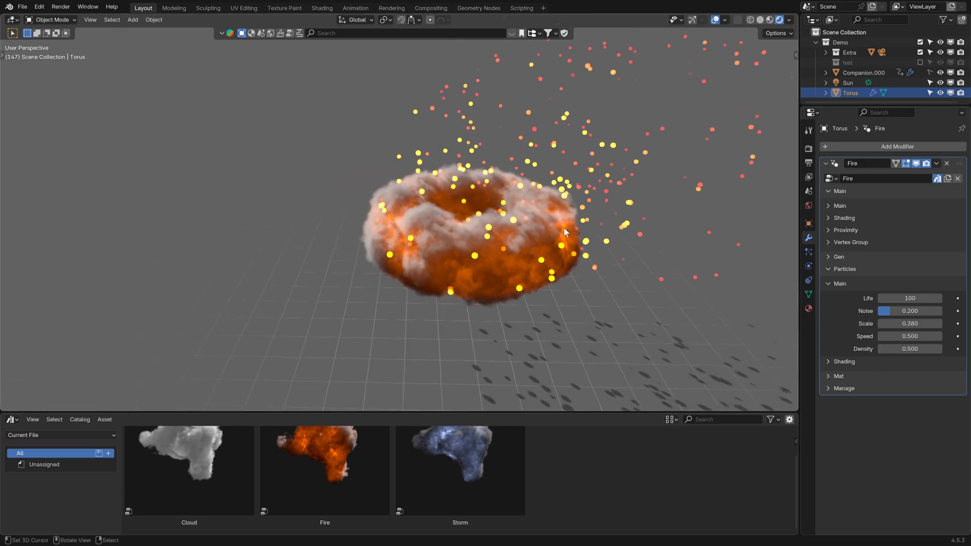
# - Examine the particle shading settings for start and end colours and emission, and collapse the particle settings
pyautogui.click(830, 283)
pyautogui.click(829, 296)
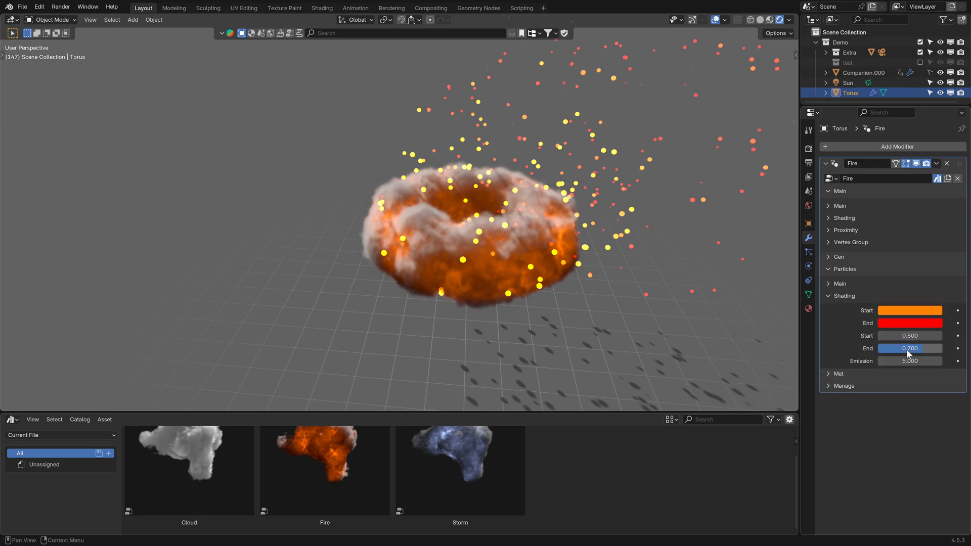
pyautogui.click(835, 299)
pyautogui.click(832, 267)
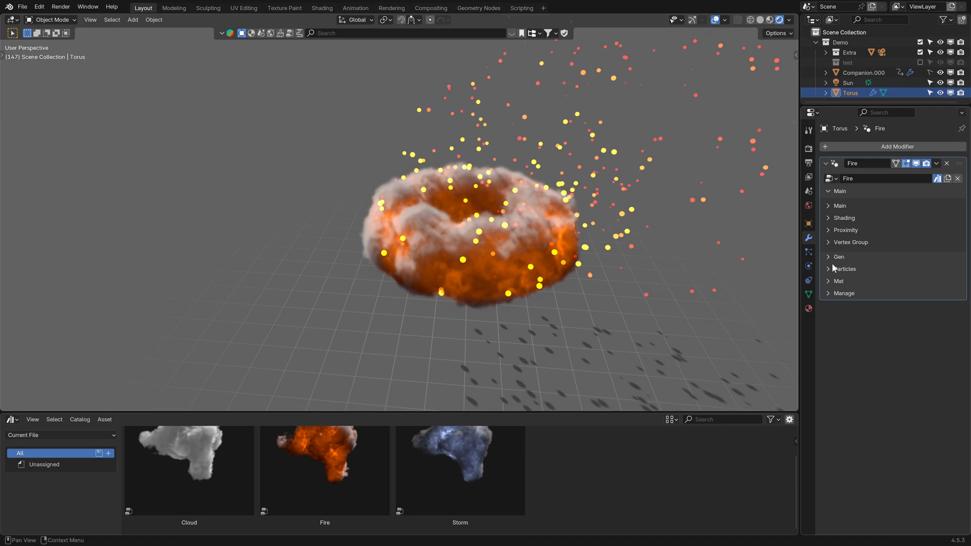
# - Disable the Fire modifier's particles and play the animation briefly
pyautogui.click(828, 205)
pyautogui.click(881, 246)
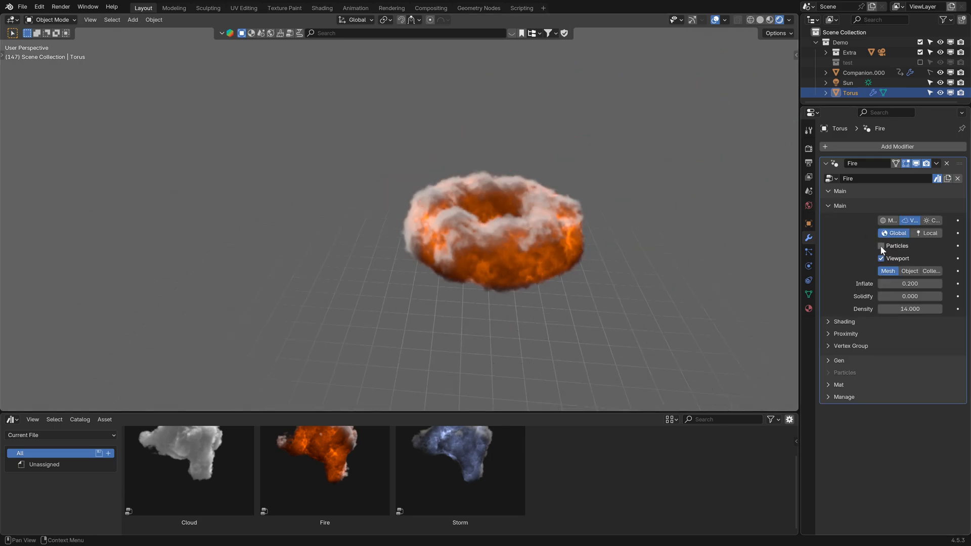
pyautogui.press('space')
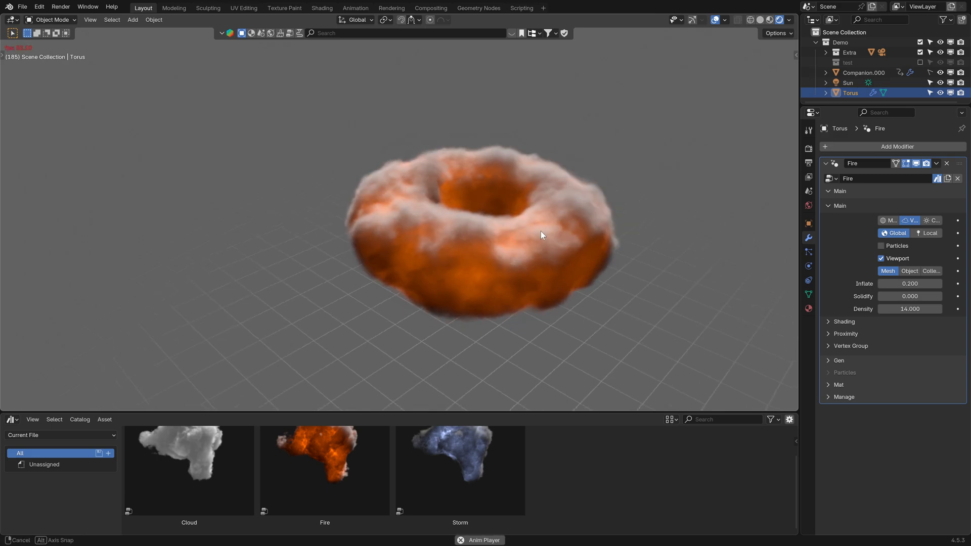
pyautogui.press('space')
# - Check the volume in solid shading, return to rendered shading, and hide the Fire modifier's effect in the viewport
pyautogui.click(760, 20)
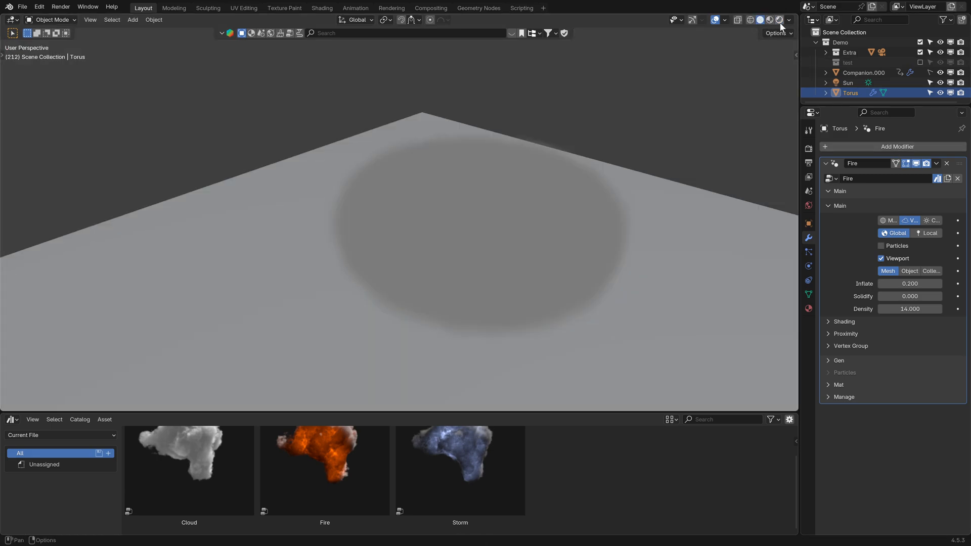
pyautogui.click(779, 20)
pyautogui.click(915, 163)
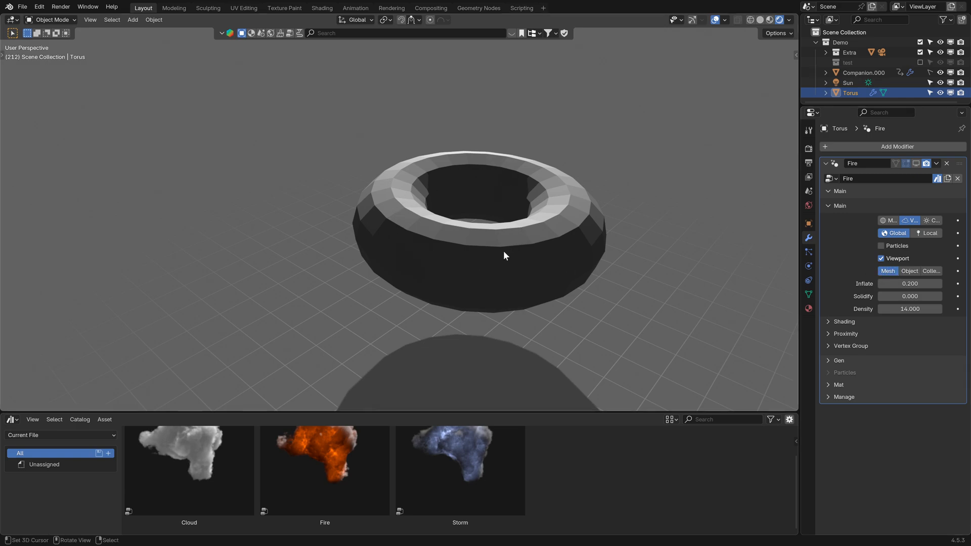
# - Show the Fire modifier in the viewport again with the Sphere object as its source, and preview the animation
pyautogui.click(909, 271)
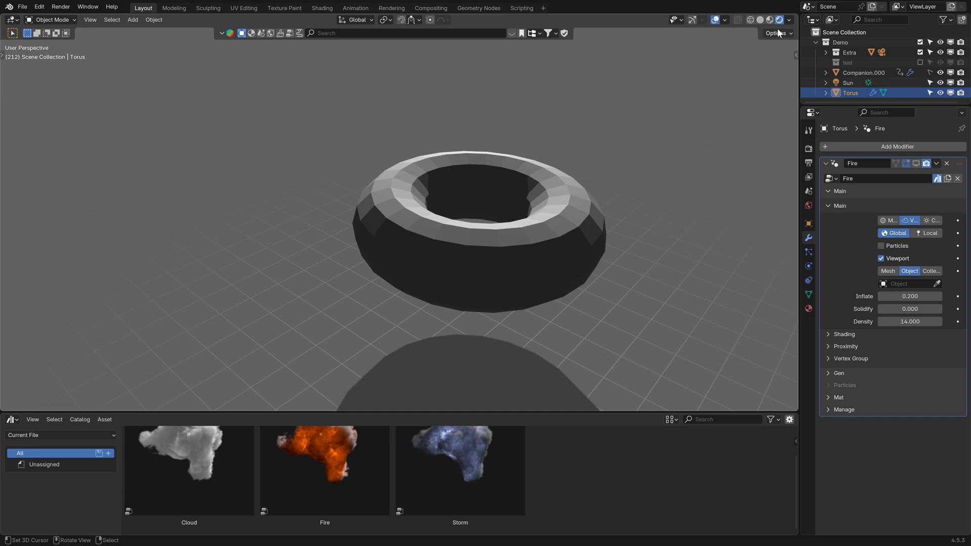
pyautogui.click(916, 163)
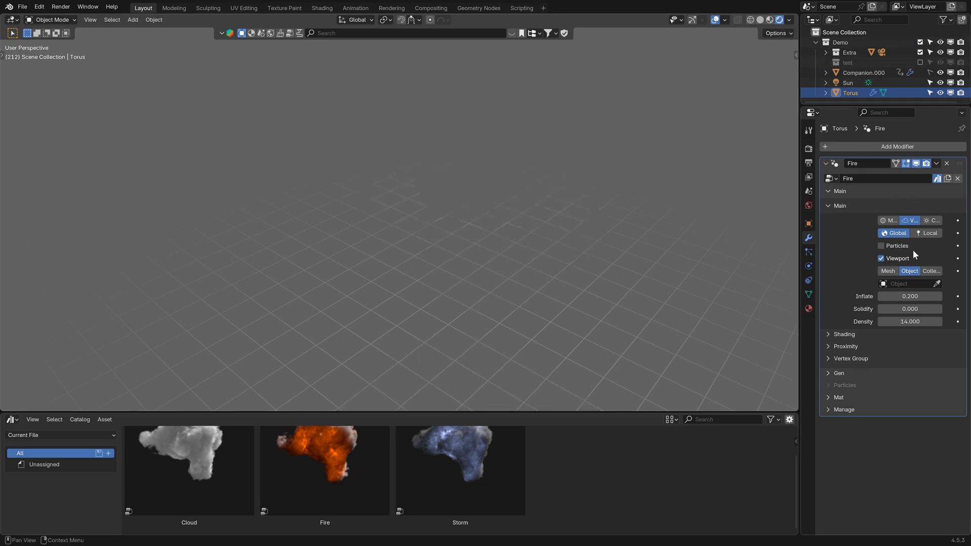
pyautogui.click(921, 285)
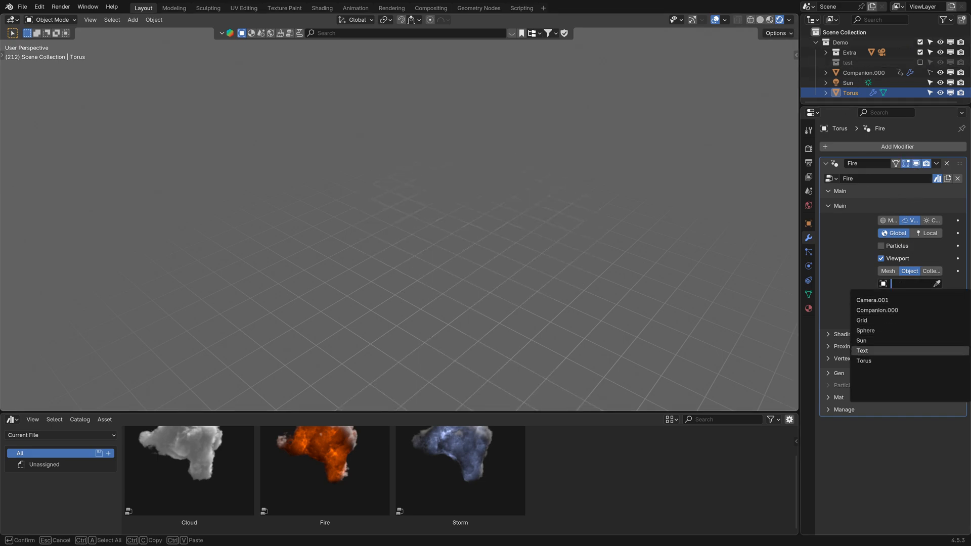
pyautogui.click(872, 330)
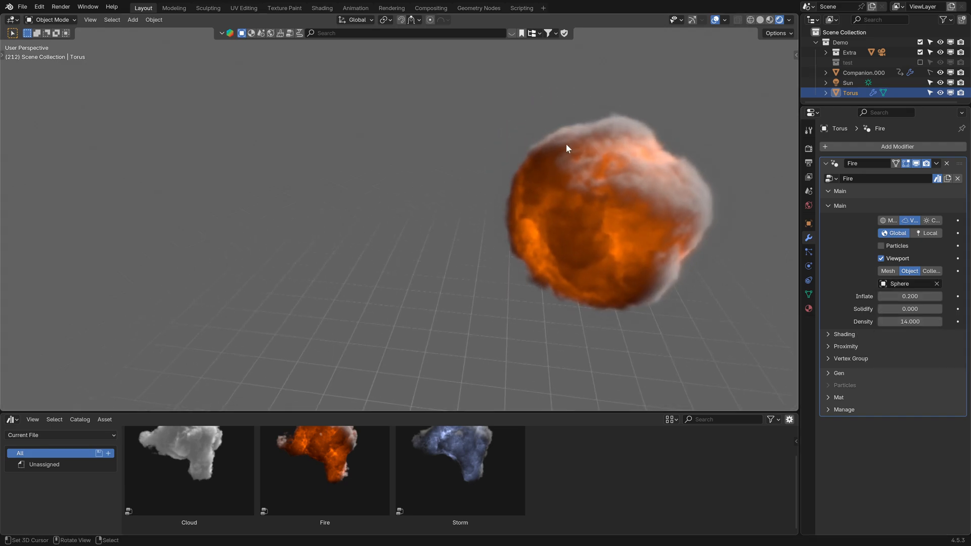
pyautogui.press('space')
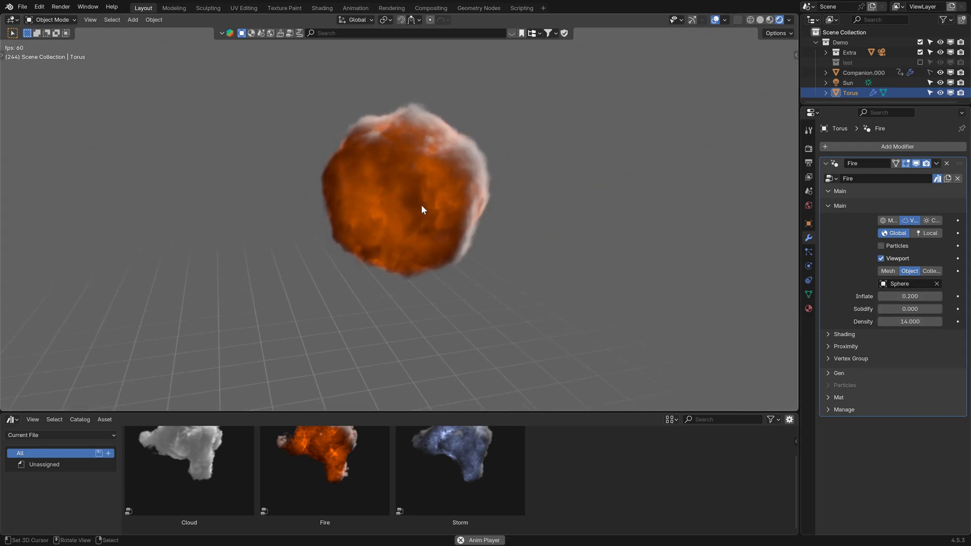
pyautogui.press('space')
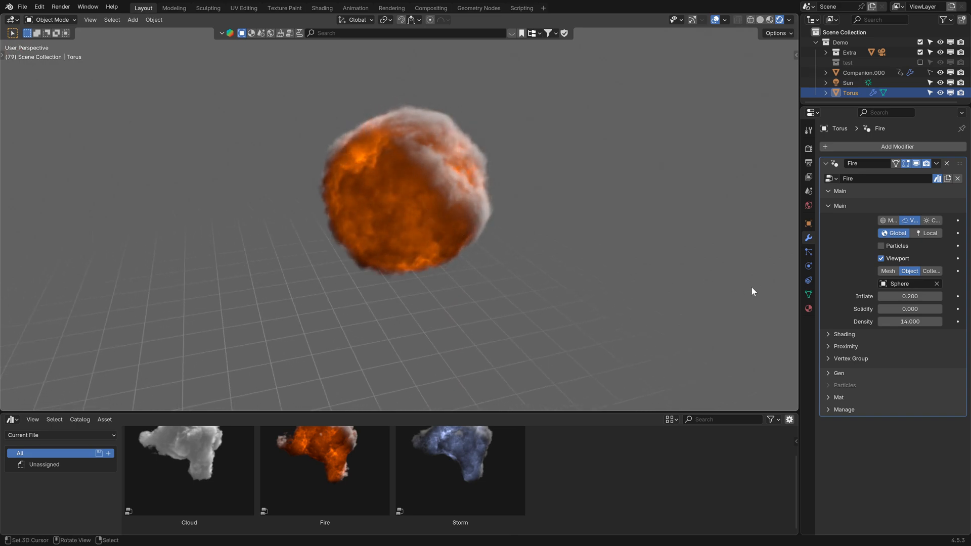
# - Use the test collection as the Fire modifier's source and re-enable that collection in the scene
pyautogui.click(925, 271)
pyautogui.click(918, 272)
pyautogui.click(931, 272)
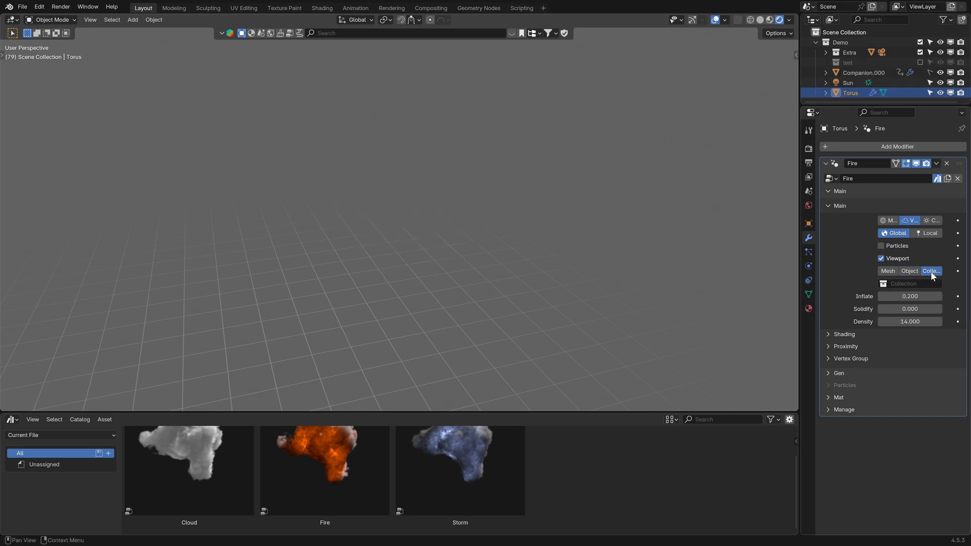
pyautogui.click(906, 284)
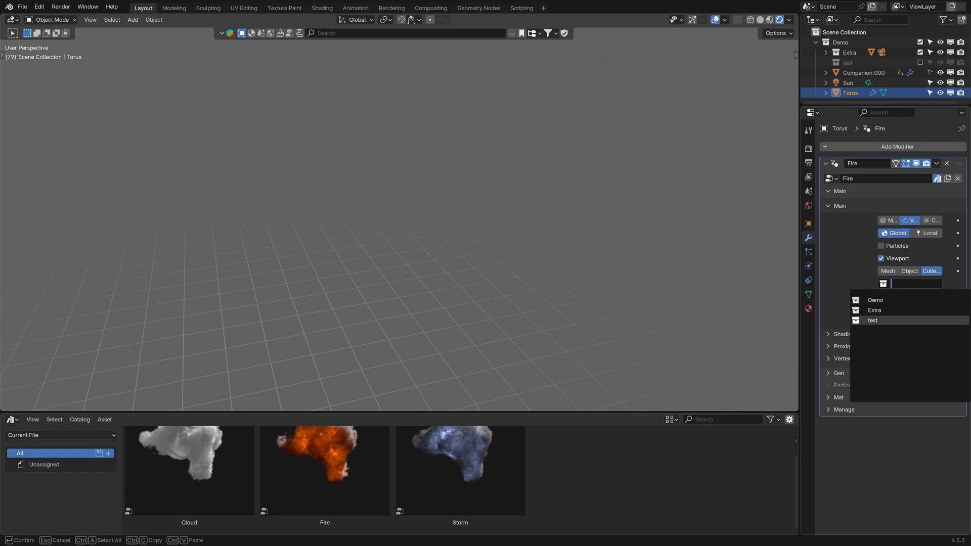
pyautogui.click(872, 321)
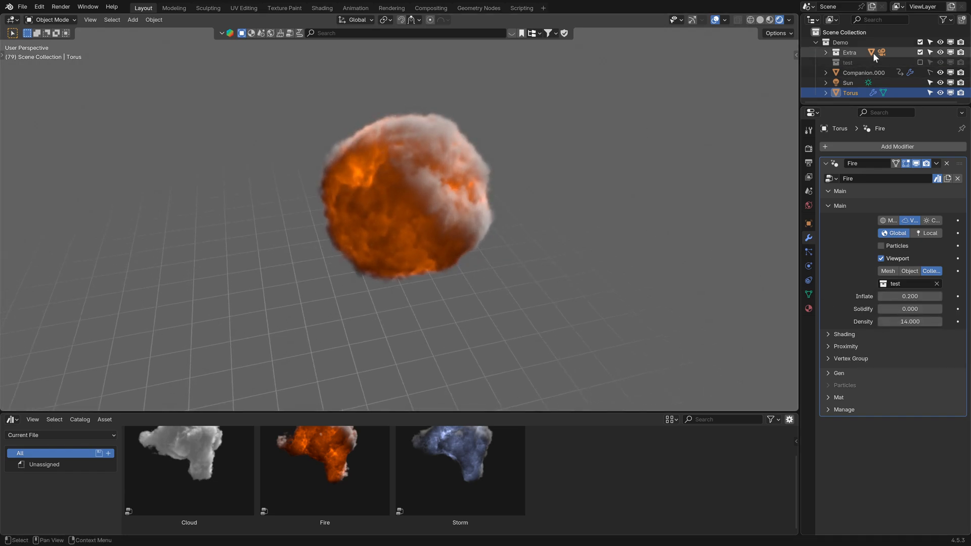
pyautogui.click(920, 62)
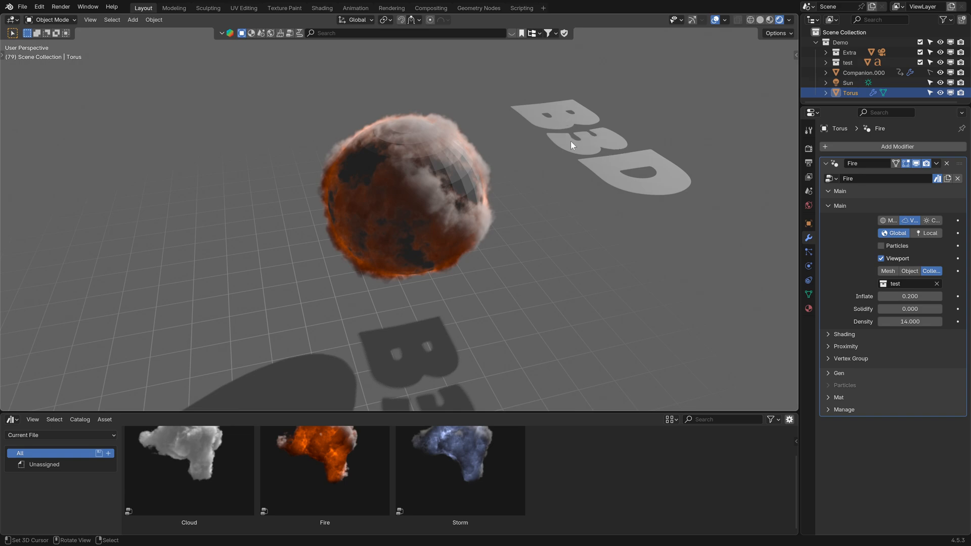
# - Set the Text object as the Fire modifier's source while in solid shading, and exclude the test collection once back in rendered shading
pyautogui.click(759, 19)
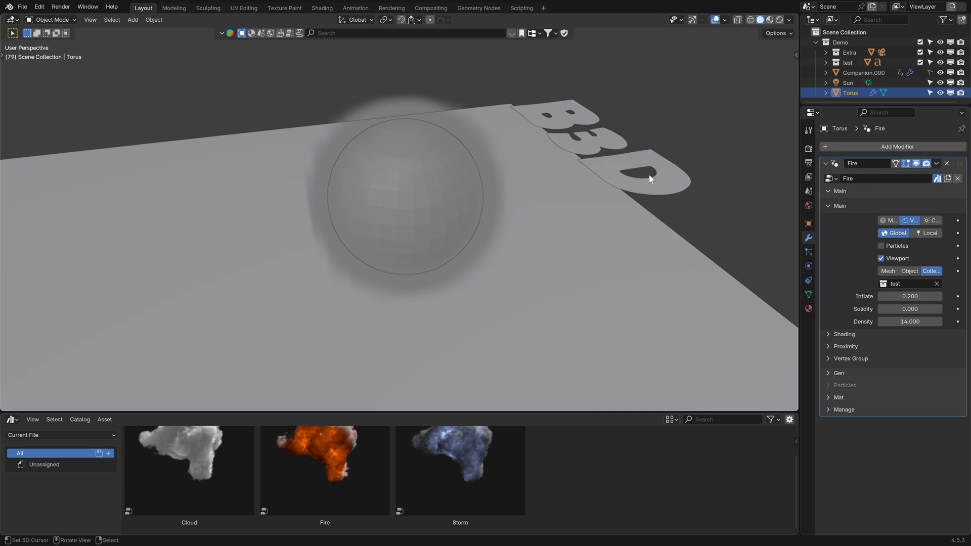
pyautogui.click(910, 271)
pyautogui.click(905, 284)
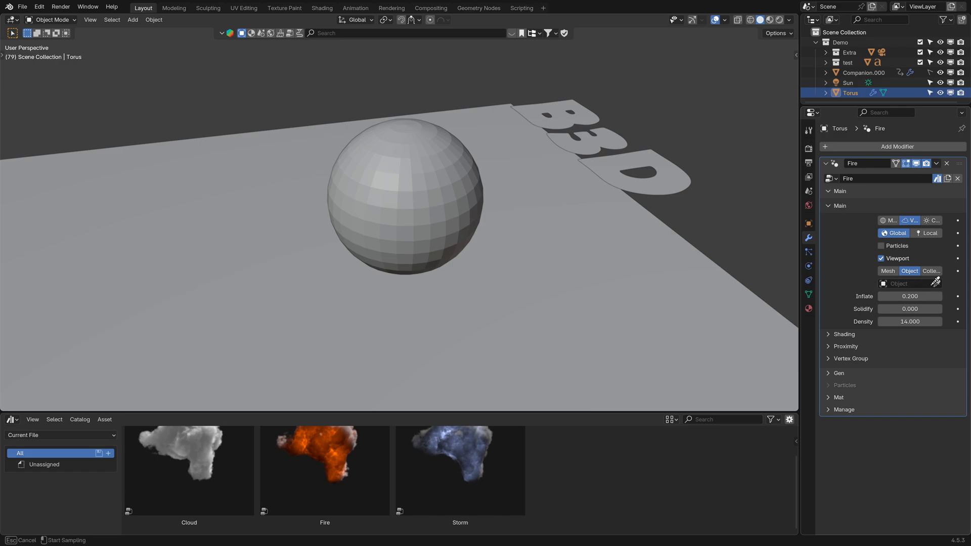
pyautogui.click(625, 148)
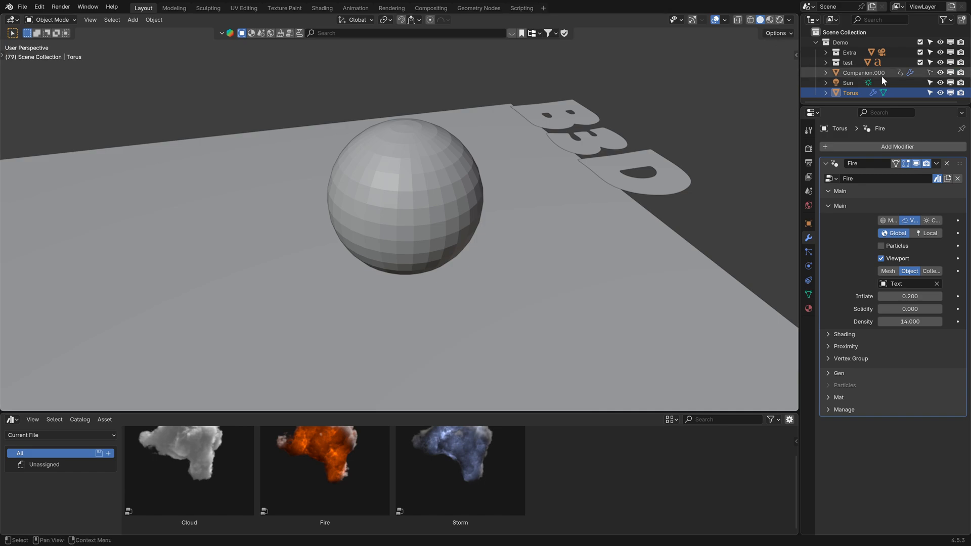
pyautogui.click(779, 20)
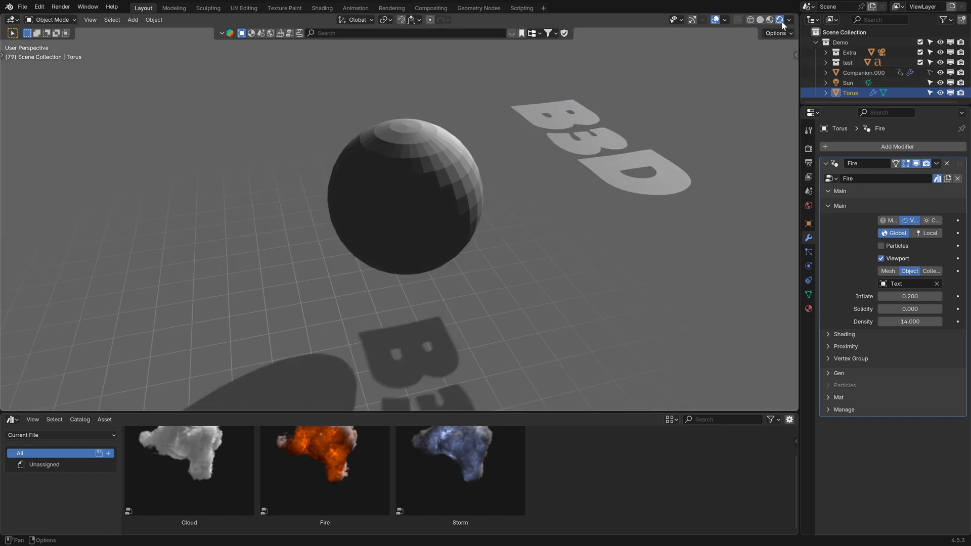
pyautogui.click(920, 63)
# - Switch the modifier to combined mesh and volume output and try Solidify values of 0.03 and 0.237 on the text
pyautogui.click(932, 221)
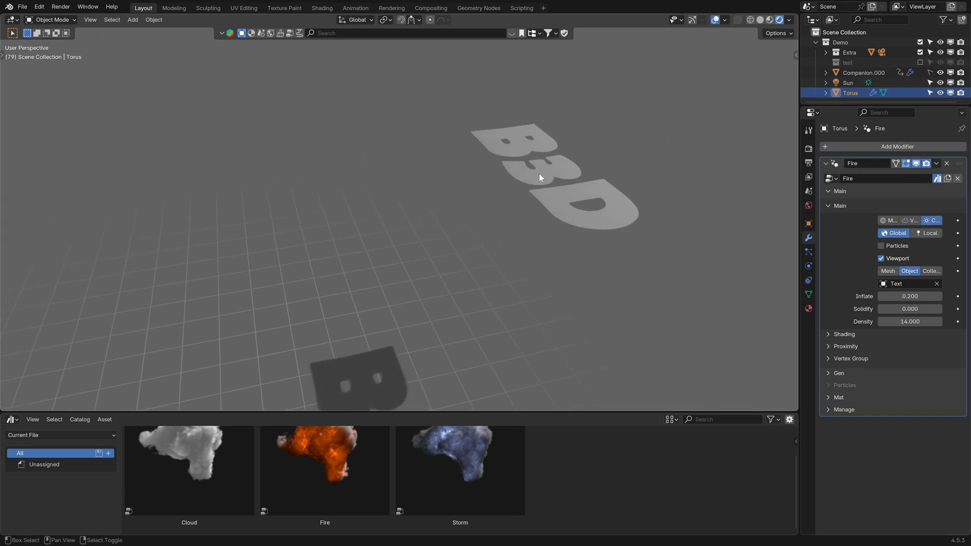
pyautogui.moveTo(910, 309); pyautogui.dragTo(913, 308)
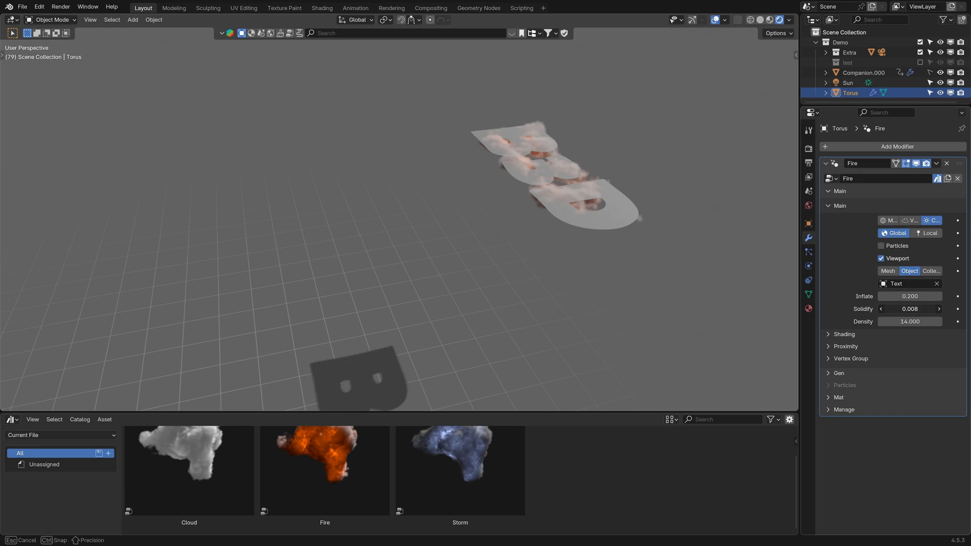
pyautogui.click(909, 309)
pyautogui.write('.03')
pyautogui.press('Return')
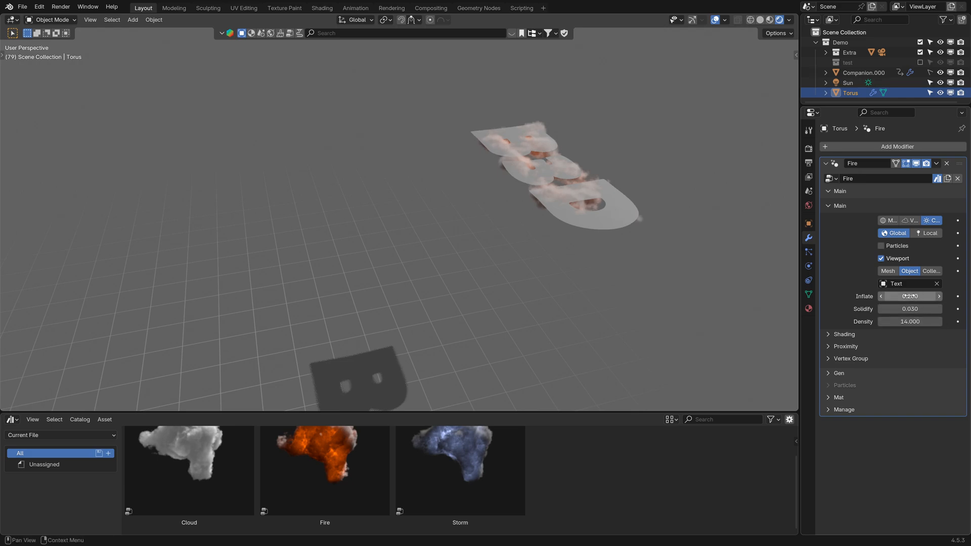
pyautogui.moveTo(909, 309); pyautogui.dragTo(942, 309)
# - Switch the output to volume only and preview the burning text's animation
pyautogui.click(912, 220)
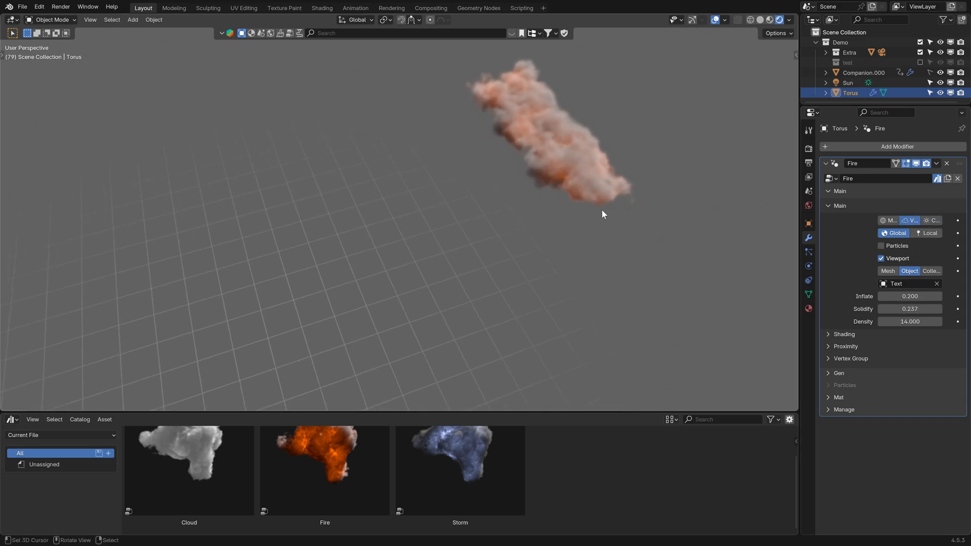
pyautogui.press('space')
pyautogui.moveTo(544, 145); pyautogui.dragTo(530, 281, button='middle')
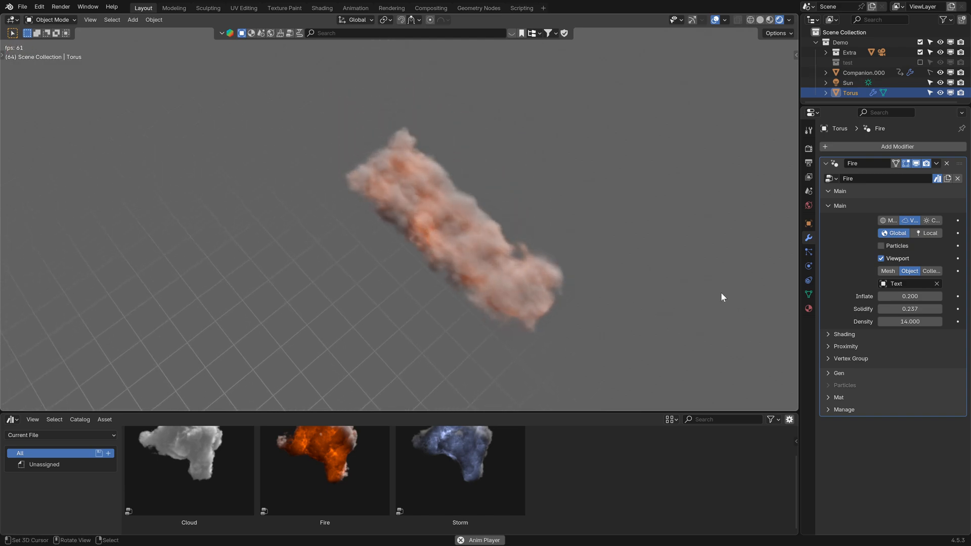
pyautogui.press('space')
# - Lower Solidify to 0.133 and preview the animation, including with combined mesh and volume output
pyautogui.moveTo(910, 309)
pyautogui.mouseDown()
pyautogui.moveTo(935, 309)
pyautogui.moveTo(915, 309)
pyautogui.mouseUp()
pyautogui.moveTo(477, 253); pyautogui.dragTo(509, 266, button='middle')
pyautogui.moveTo(910, 309); pyautogui.dragTo(894, 321)
pyautogui.press('Escape')
pyautogui.press('space')
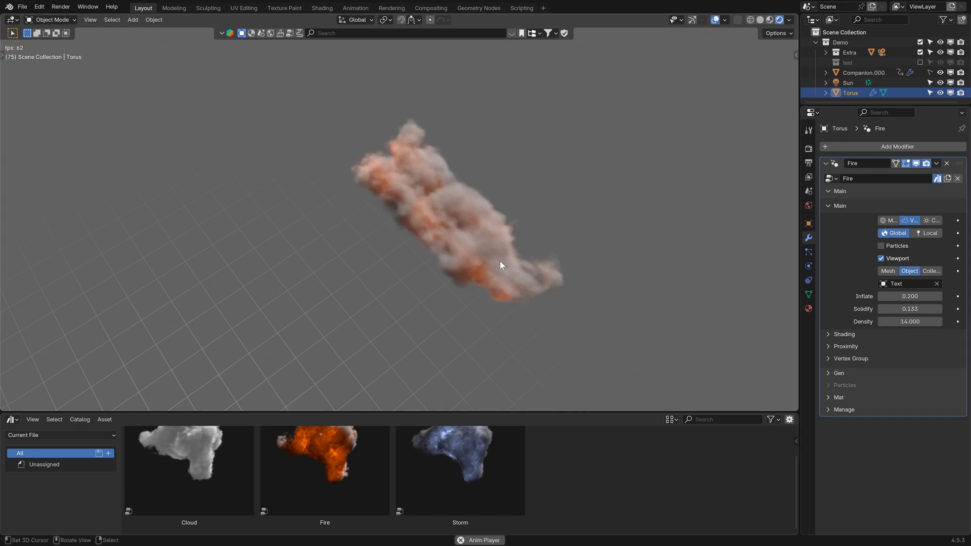
pyautogui.click(926, 221)
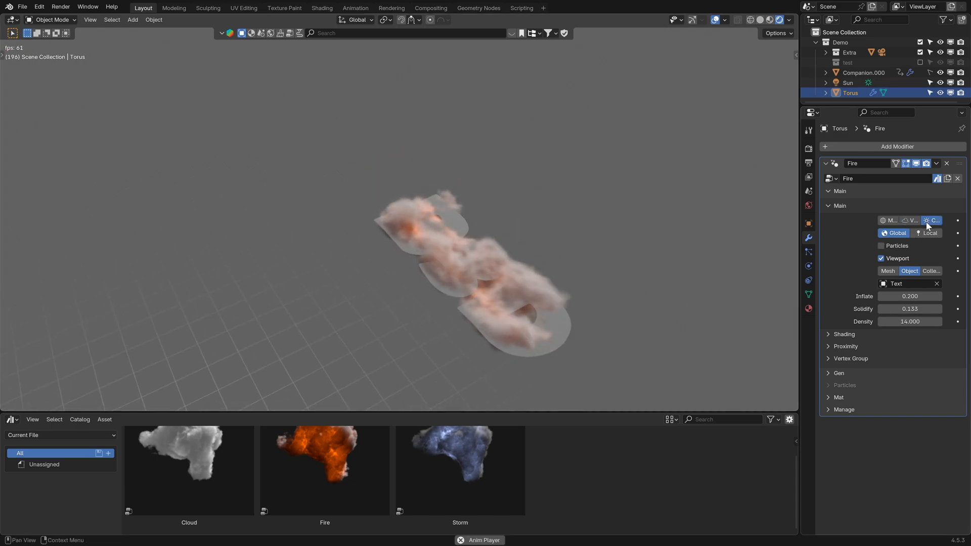
pyautogui.press('space')
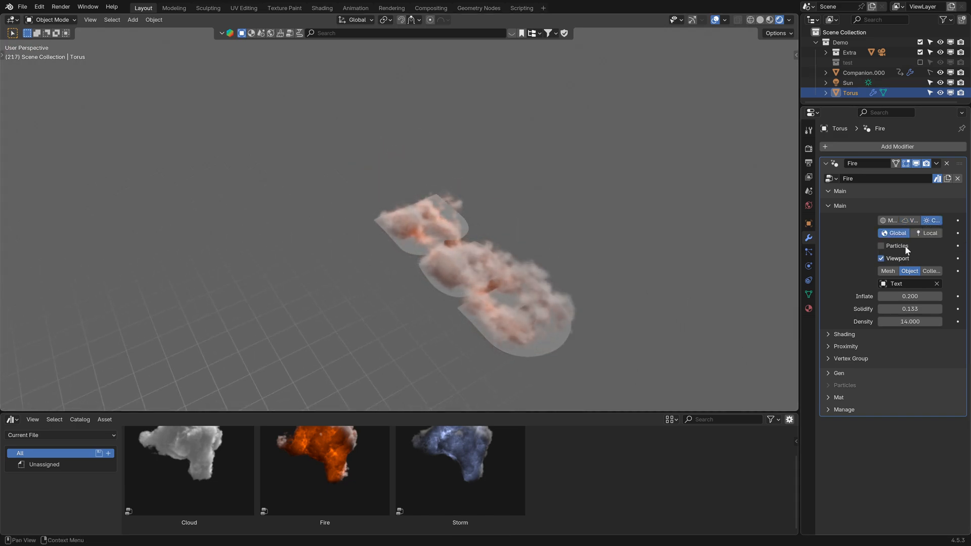
# - Switch the source back to Mesh with volume-only output, reset Solidify to 0, and end in rendered shading
pyautogui.click(892, 272)
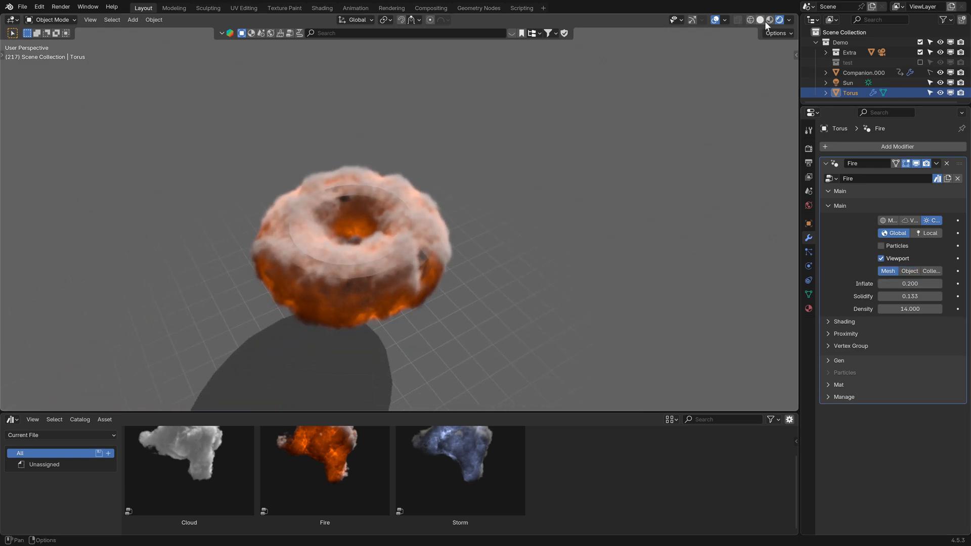
pyautogui.click(768, 20)
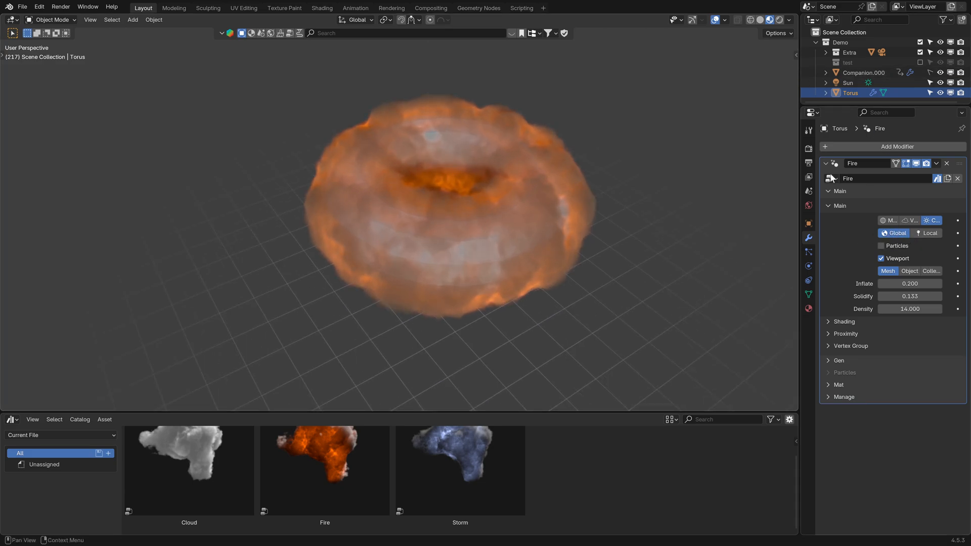
pyautogui.click(911, 221)
pyautogui.moveTo(408, 226); pyautogui.dragTo(413, 184, button='middle')
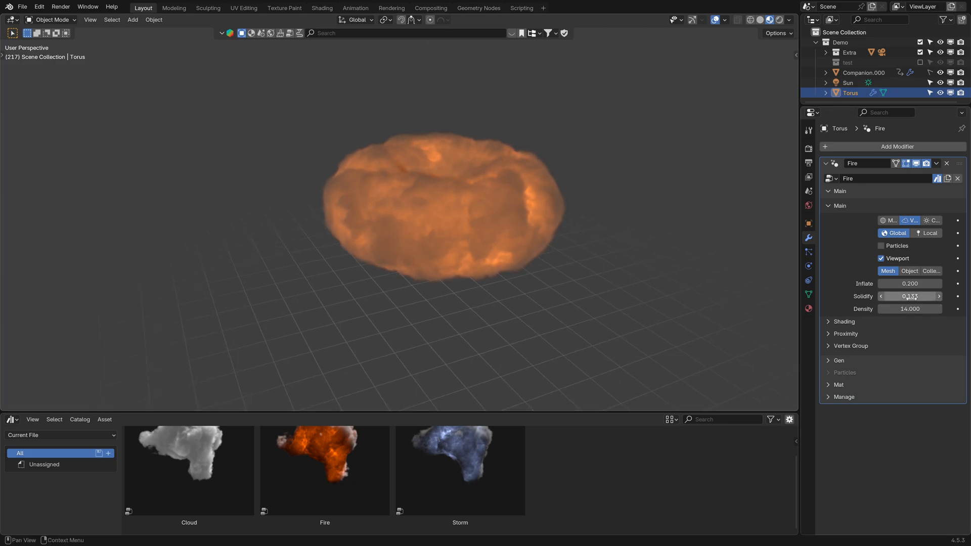
pyautogui.press('BackSpace')
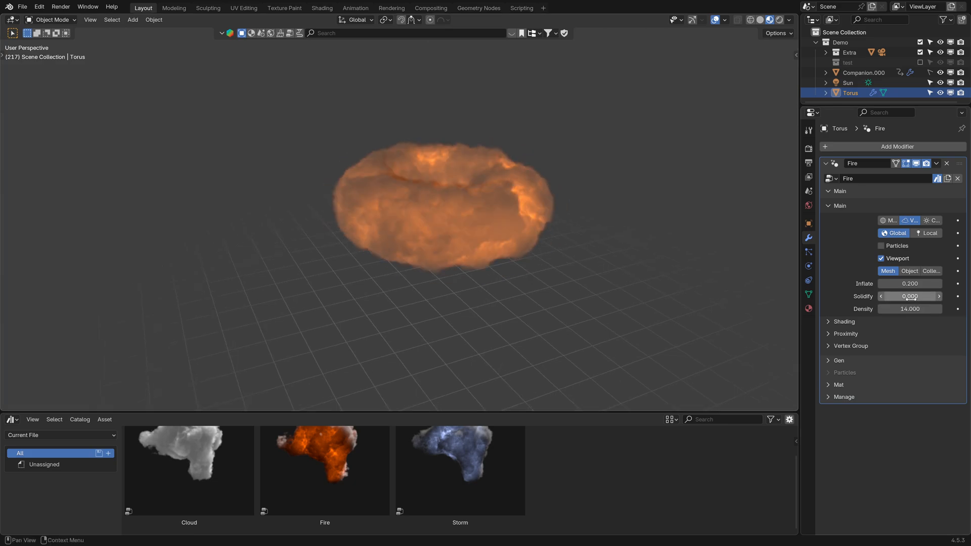
pyautogui.click(780, 21)
pyautogui.scroll(3, 412, 209)
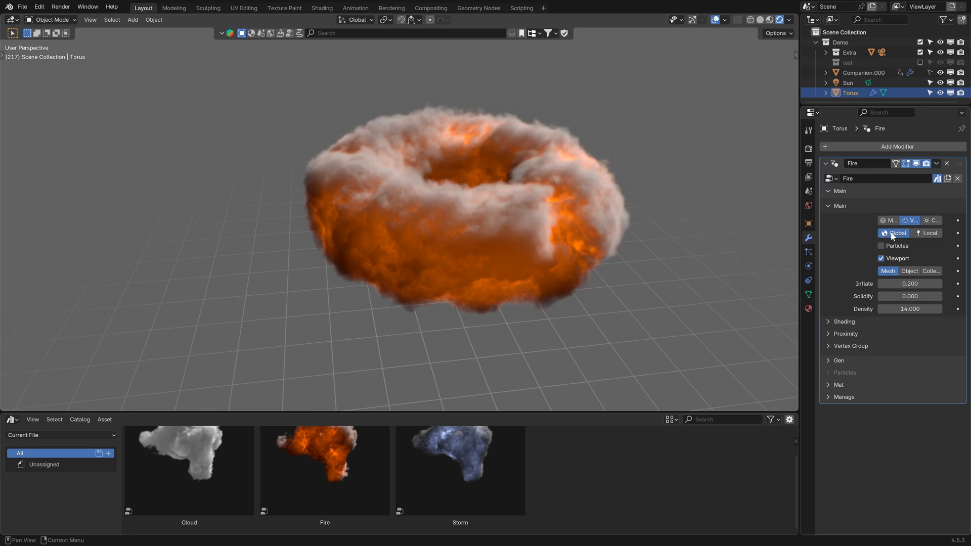
# - Play the animation and try moving the torus to see how the Global fire pattern responds
pyautogui.press('space')
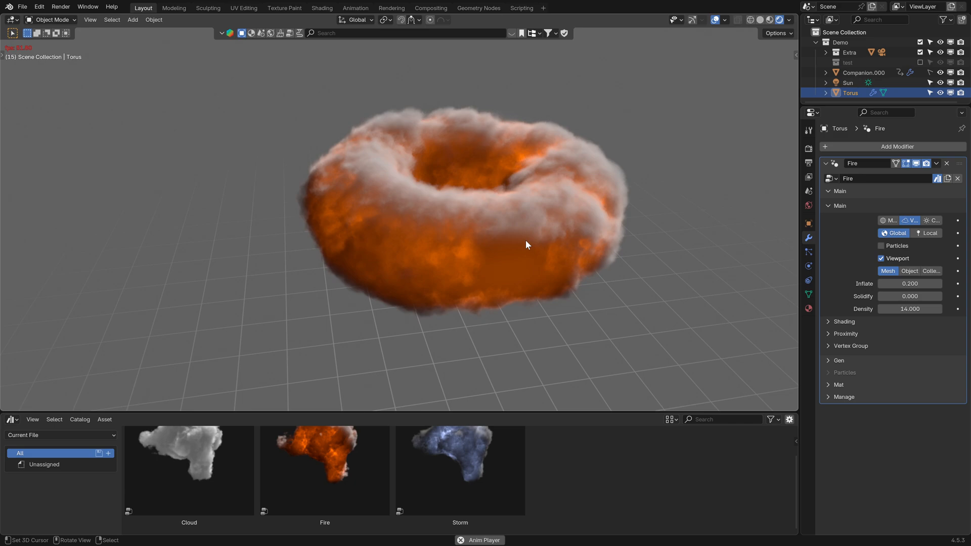
pyautogui.press('g')
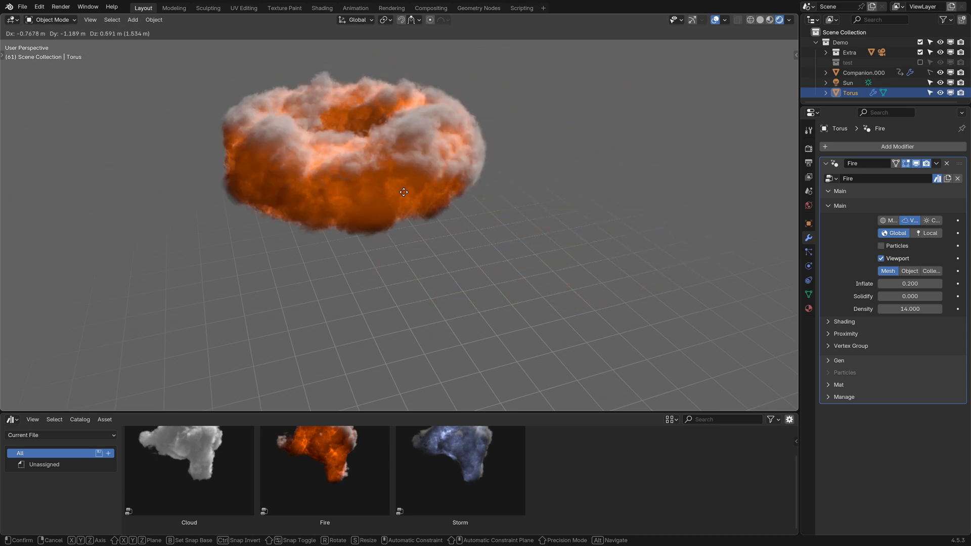
pyautogui.click(505, 244)
# - Set the Fire modifier to Local, try moving the torus, and rotate it freely until its hole faces the view
pyautogui.click(929, 234)
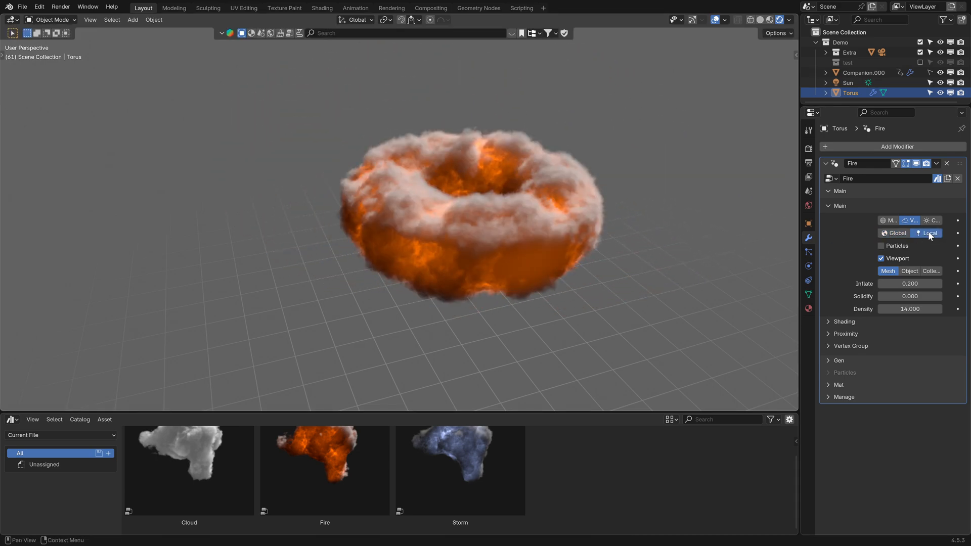
pyautogui.press('g')
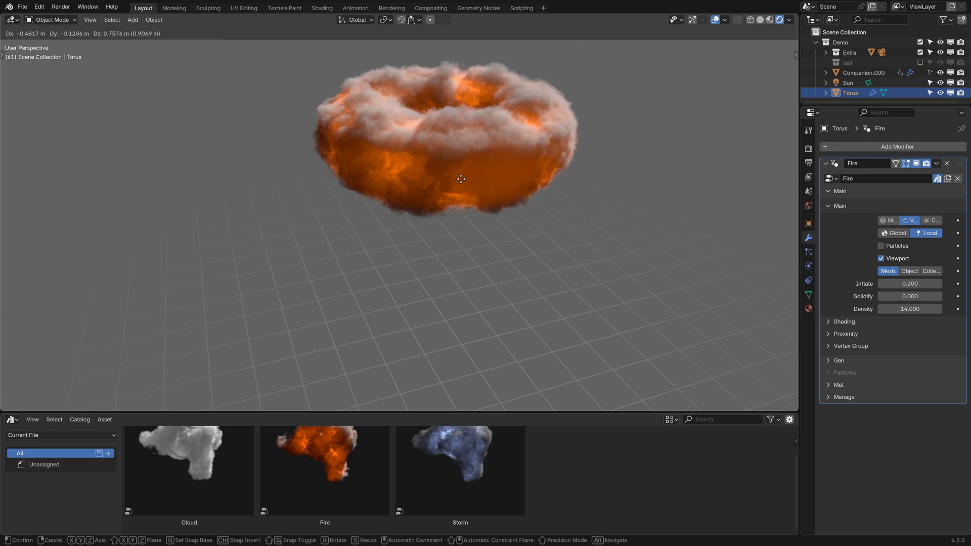
pyautogui.press('r')
pyautogui.press('r')
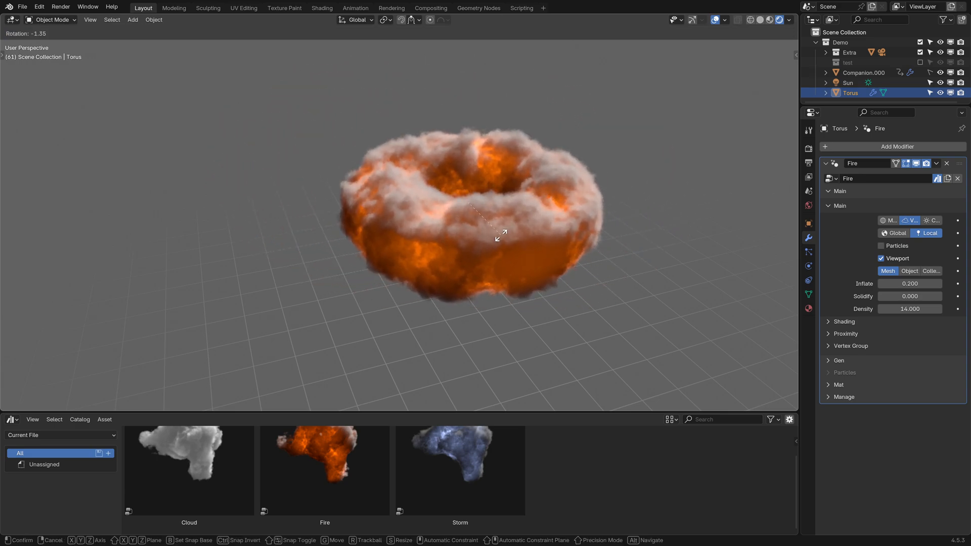
pyautogui.click(712, 280)
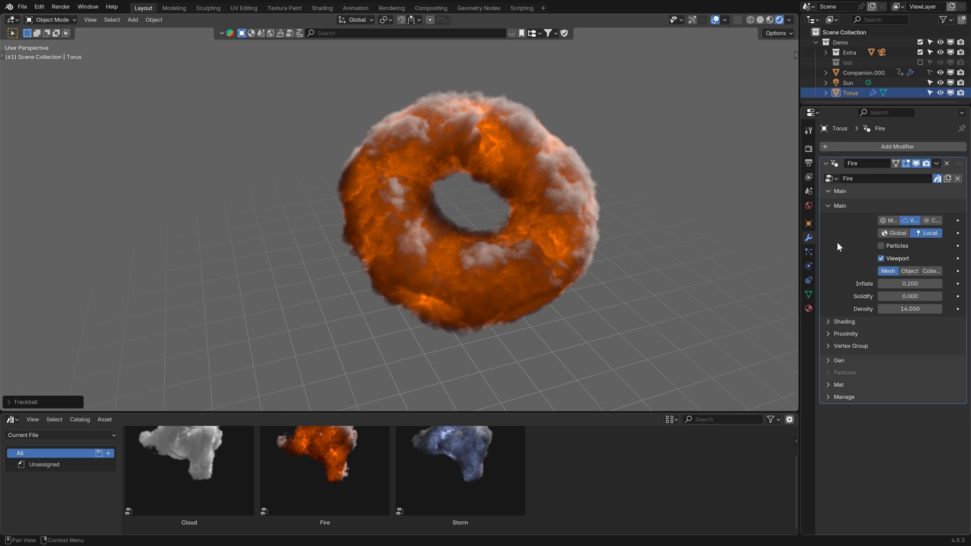
# - Enable particles to preview them in Local mode, try moving the torus, and disable the particles again
pyautogui.click(883, 245)
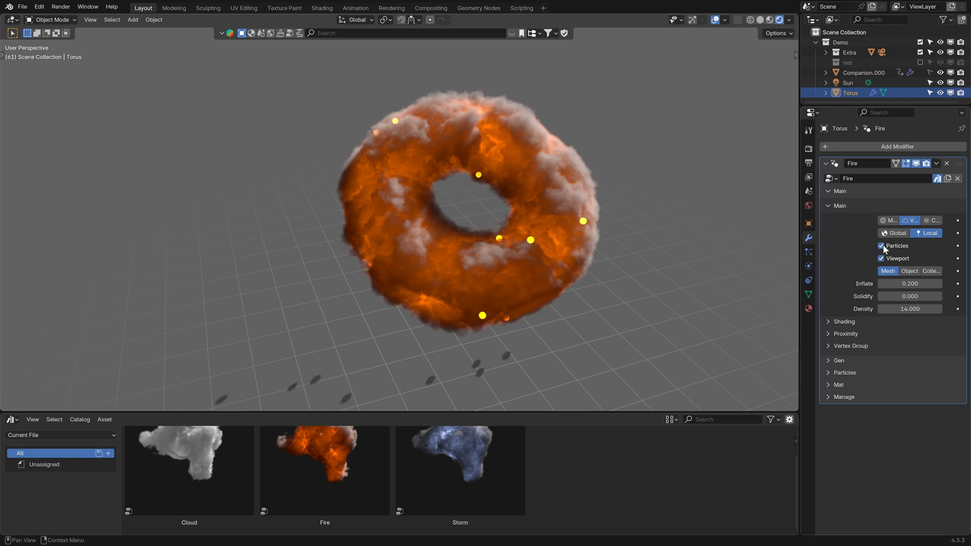
pyautogui.press('space')
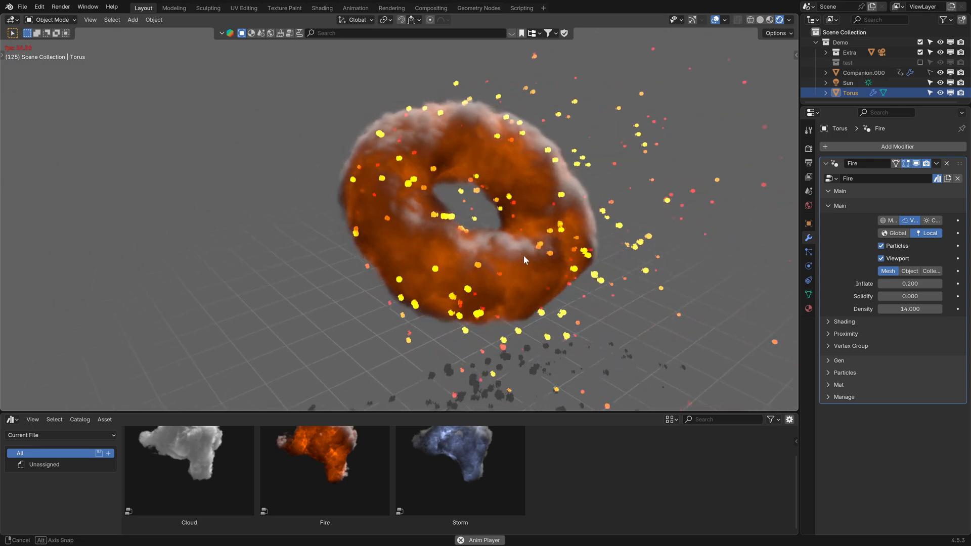
pyautogui.press('g')
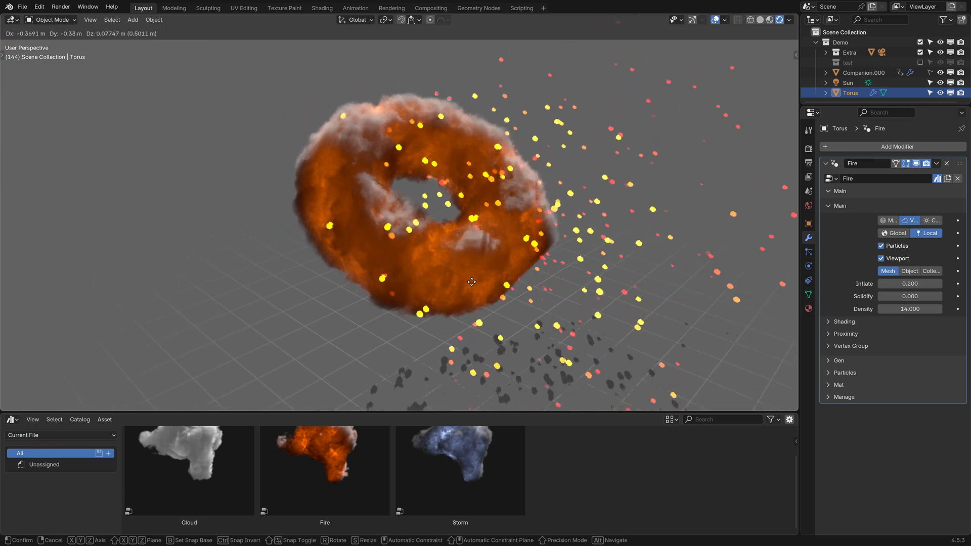
pyautogui.rightClick(476, 271)
pyautogui.moveTo(575, 254)
pyautogui.mouseDown(button='middle')
pyautogui.moveTo(596, 251)
pyautogui.moveTo(579, 249)
pyautogui.mouseUp(button='middle')
pyautogui.click(881, 246)
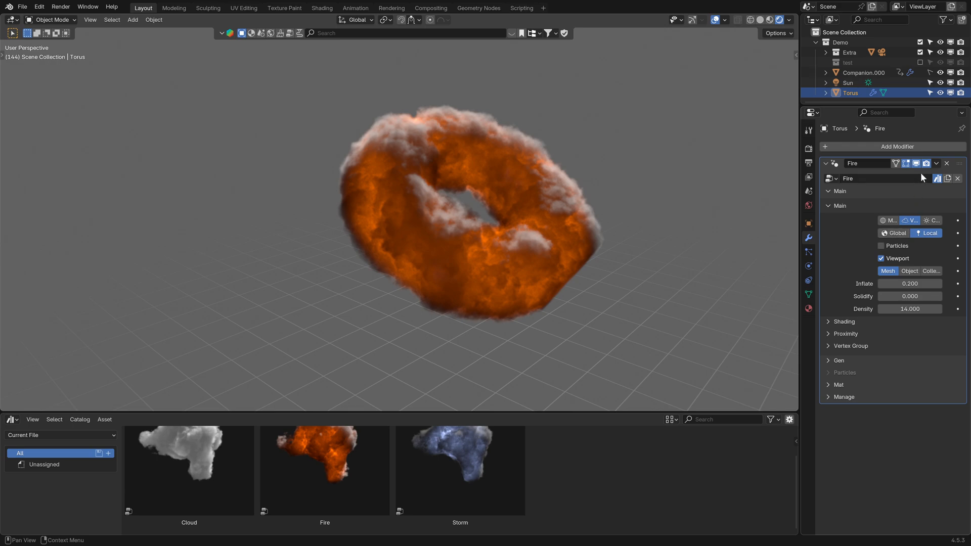
# - Hide the Fire modifier in the viewport, switch it to Global, and clear the torus's rotation
pyautogui.click(915, 163)
pyautogui.click(895, 234)
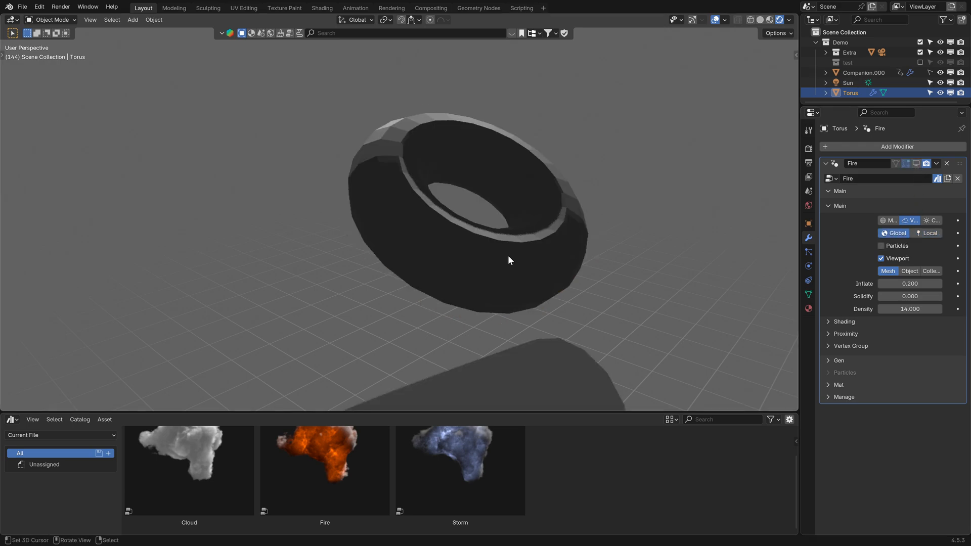
pyautogui.hotkey('alt', 'r')
pyautogui.moveTo(557, 256); pyautogui.dragTo(681, 264, button='middle')
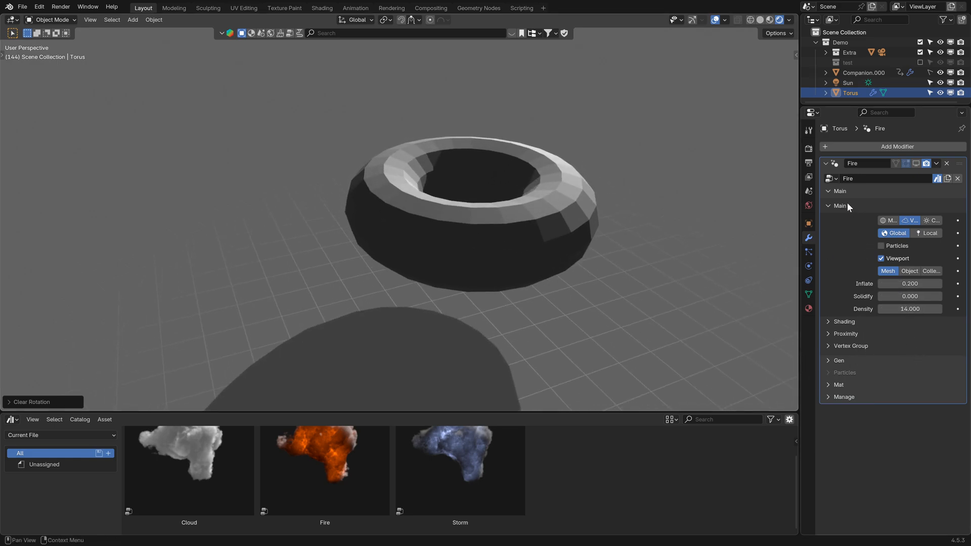
# - Check the bare torus in solid shading, return to rendered shading, and show the Fire modifier in the viewport again
pyautogui.click(768, 21)
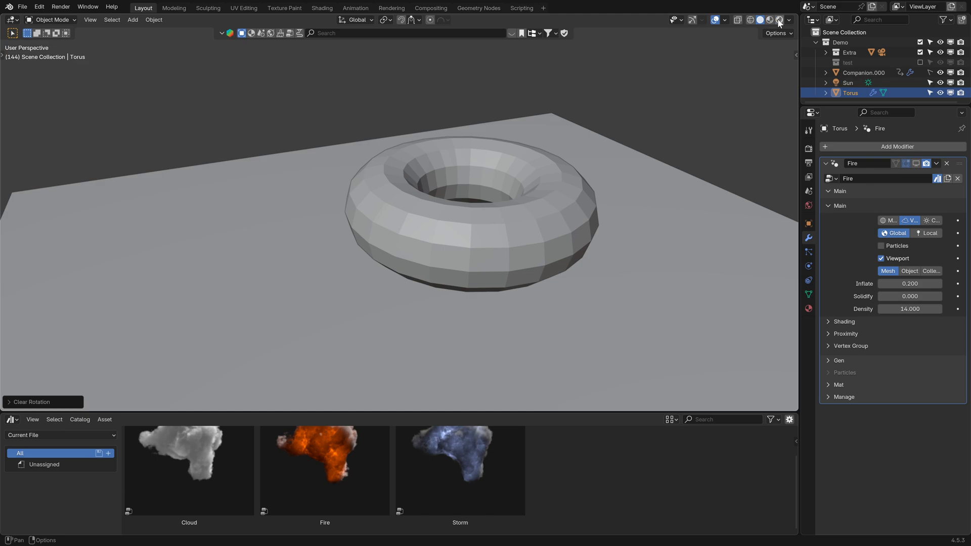
pyautogui.click(779, 20)
pyautogui.click(916, 165)
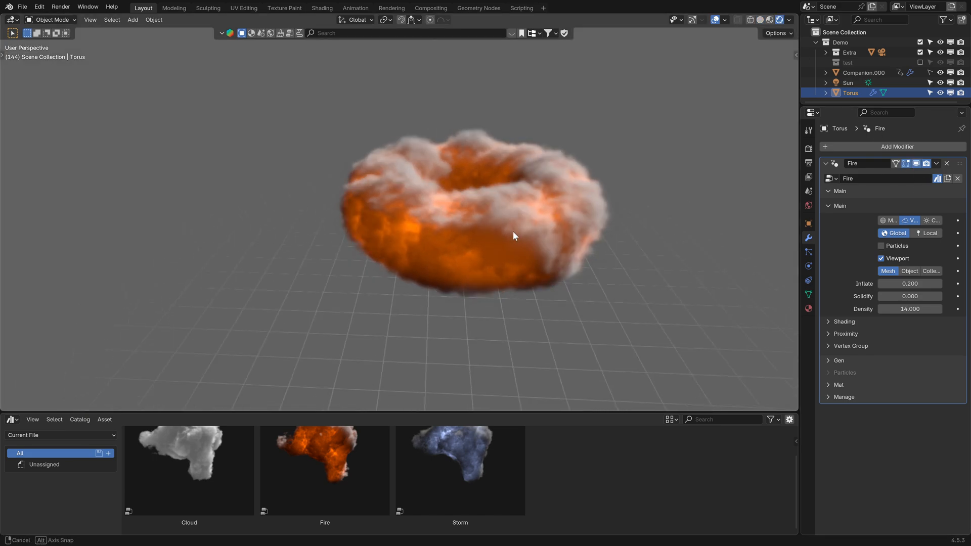
# - Enable particles, preview the animation from several angles, and switch the viewport to solid shading
pyautogui.click(881, 246)
pyautogui.press('space')
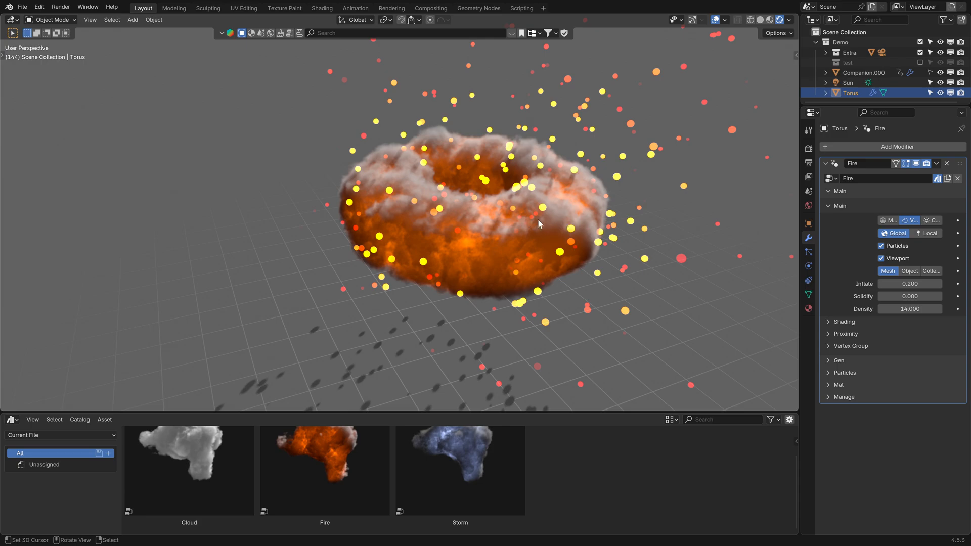
pyautogui.moveTo(525, 222); pyautogui.dragTo(471, 180, button='middle')
pyautogui.press('space')
pyautogui.scroll(-3, 472, 181)
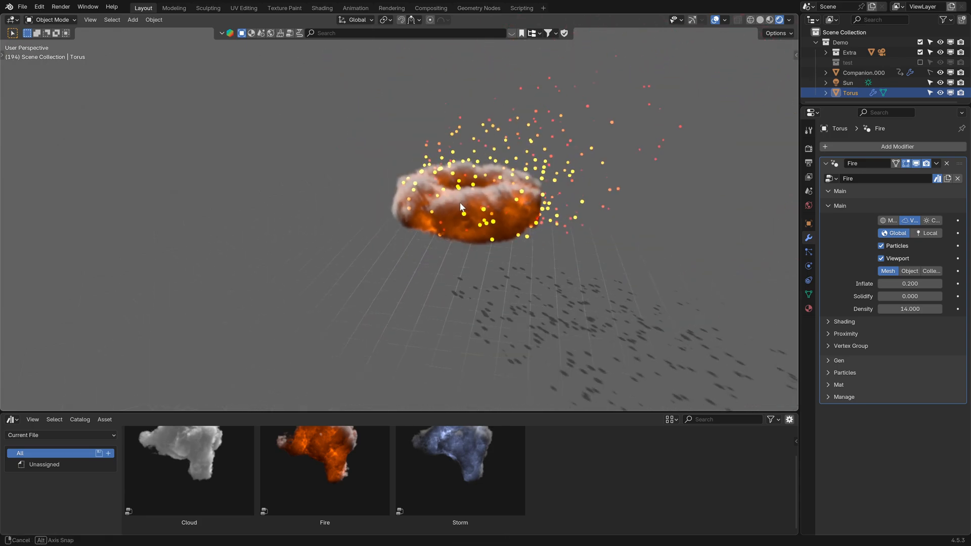
pyautogui.scroll(3, 471, 181)
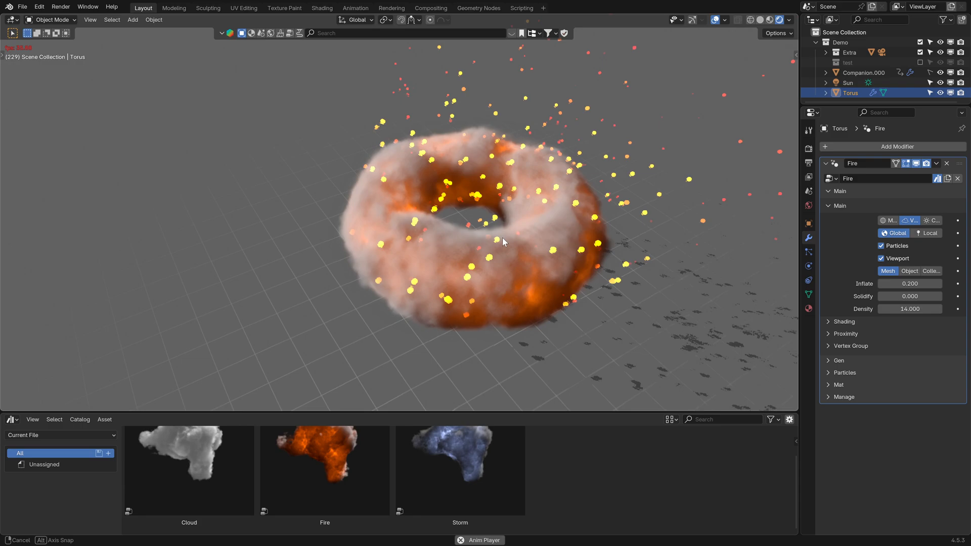
pyautogui.click(759, 20)
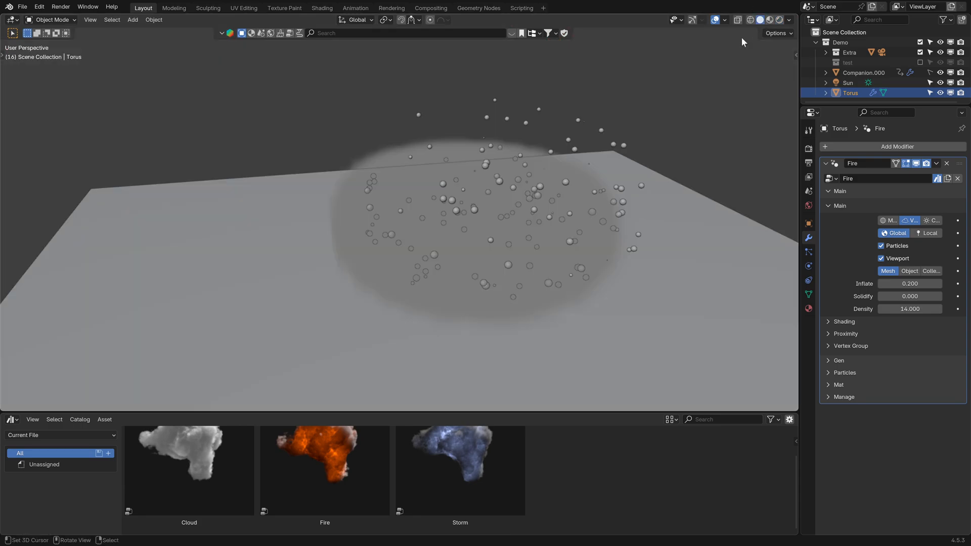